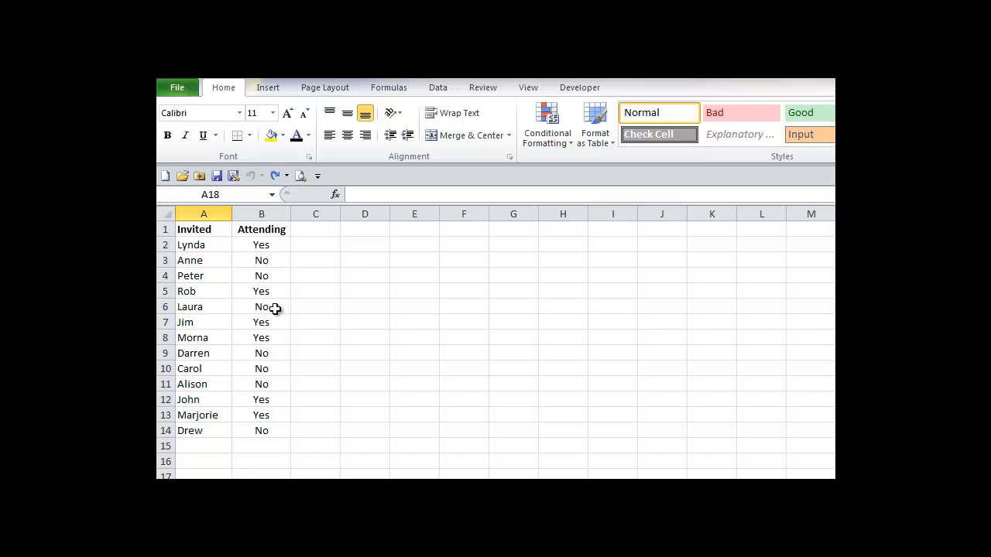
- Highlight Attending cells B2:B14 equal to yes with Light Red Fill with Dark Red Text
drag(258, 242, 258, 427)
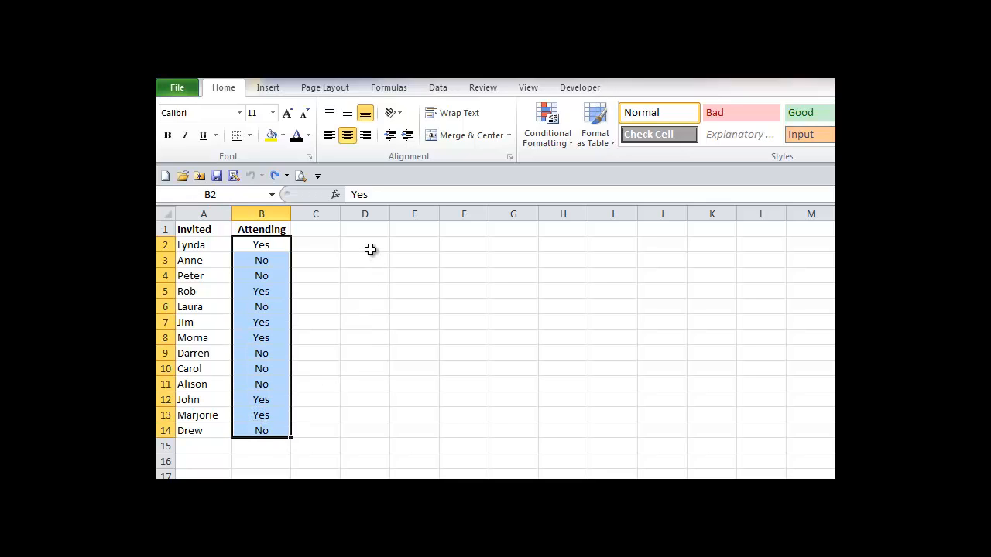
click(566, 146)
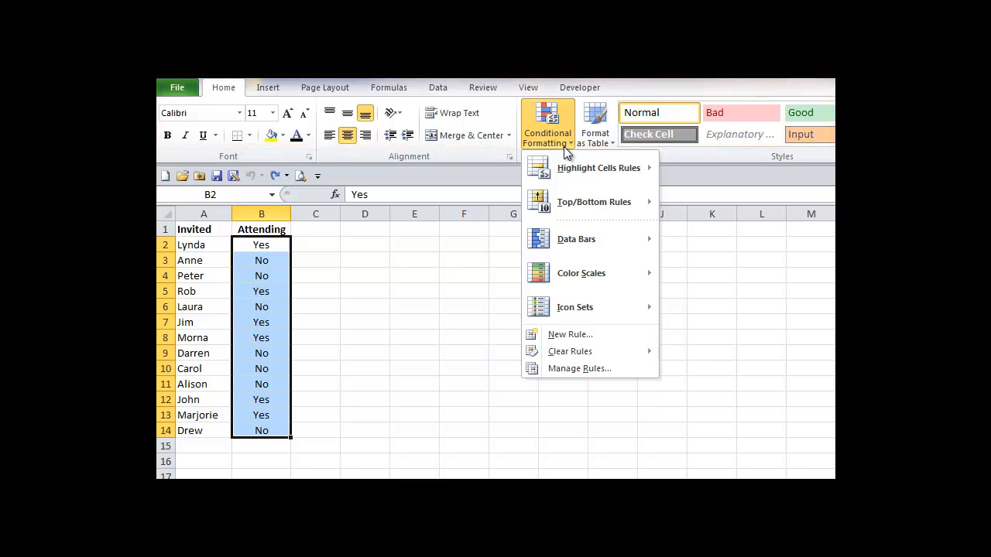
mouse_move(568, 168)
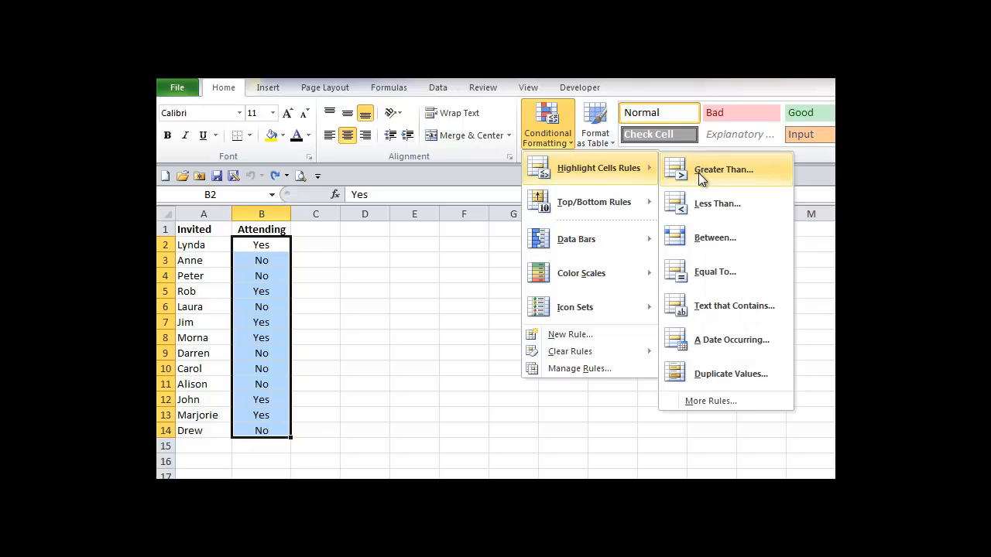
click(695, 274)
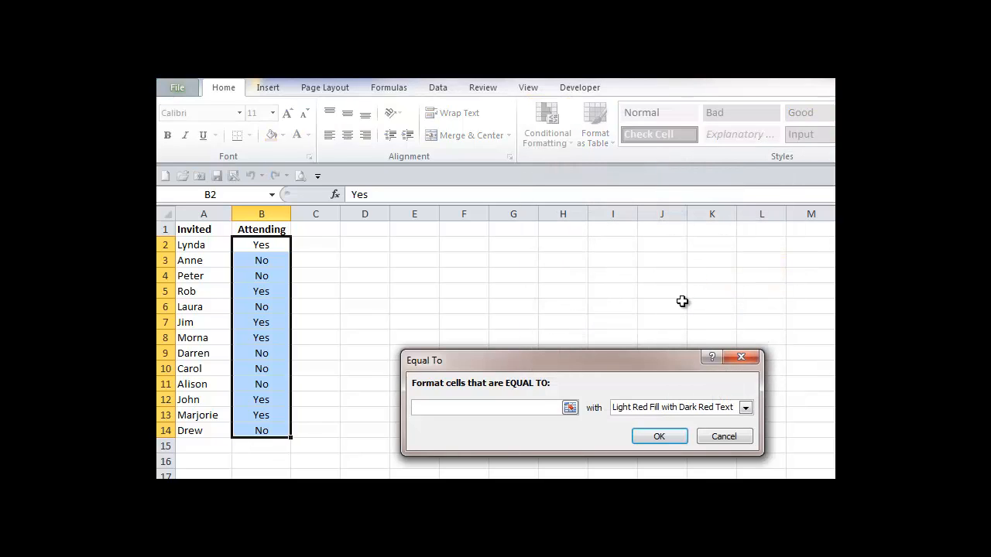
text(yes)
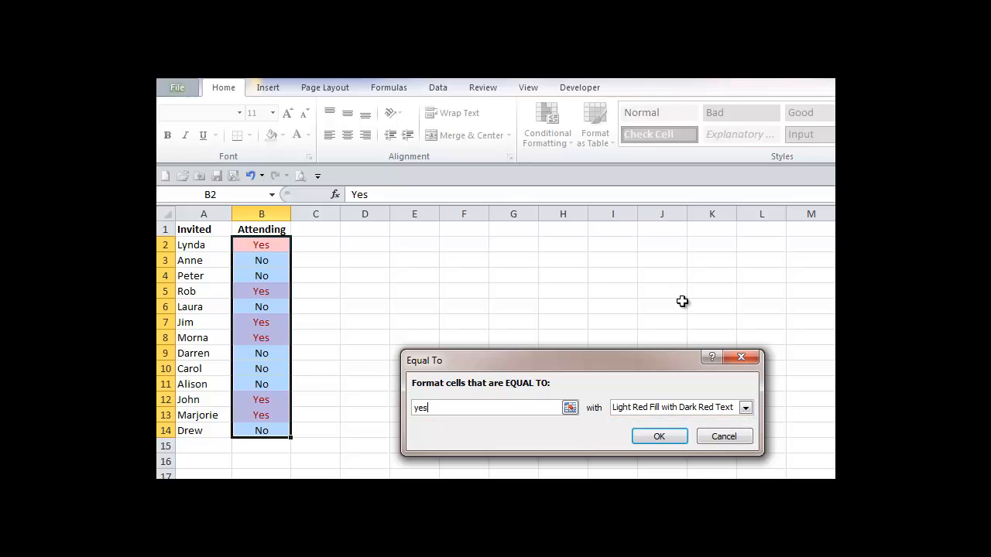
click(669, 434)
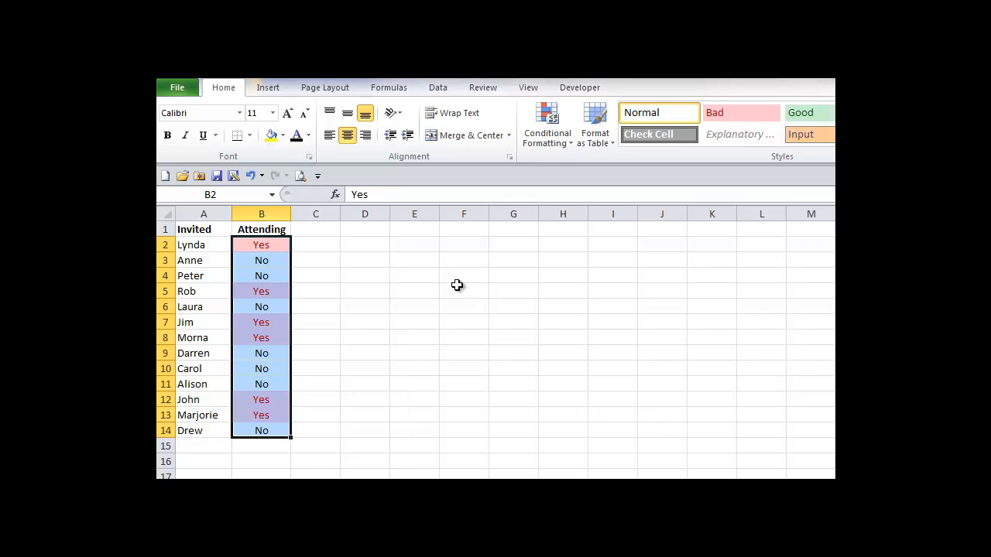
click(374, 245)
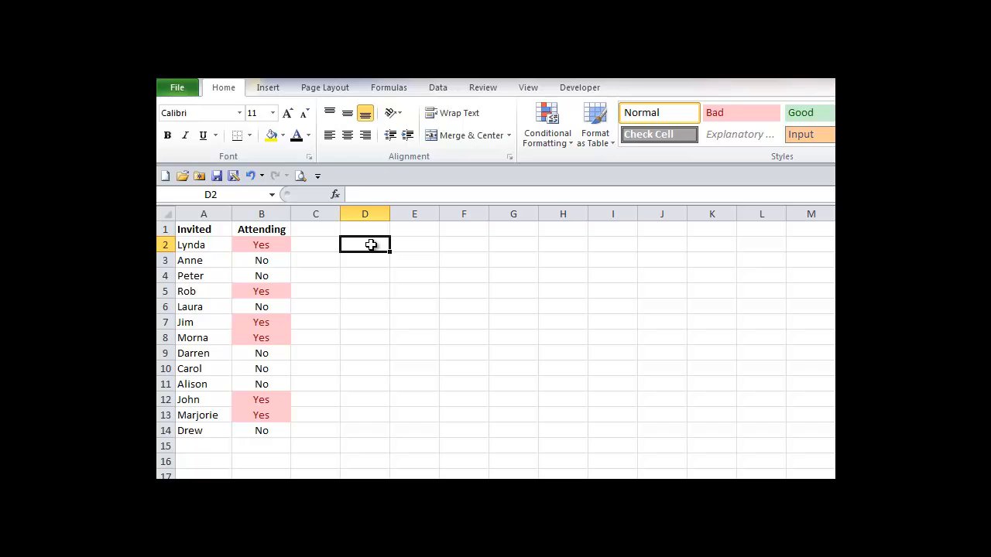
- Change Alison's Attending entry in B11 to Yes
click(274, 383)
text(Yes)
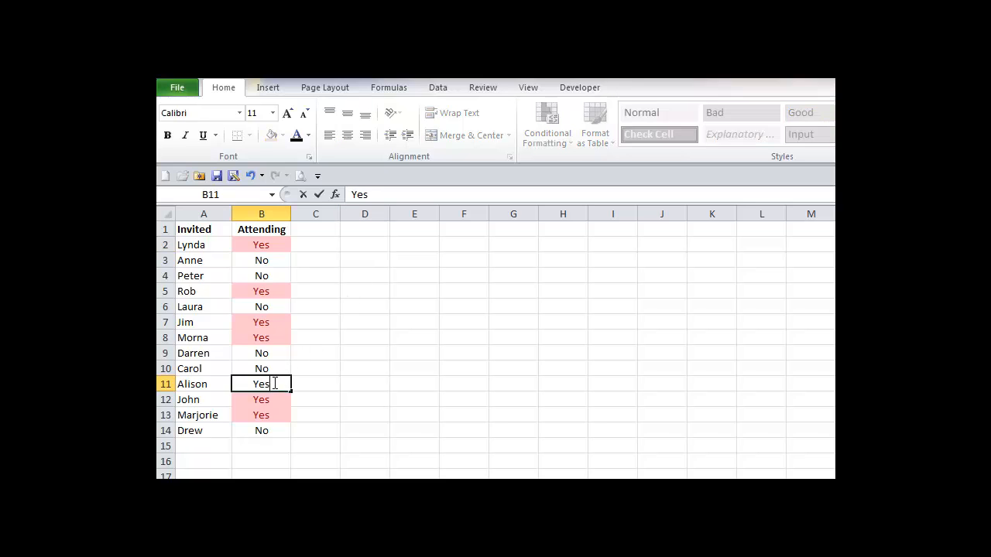
key(Tab)
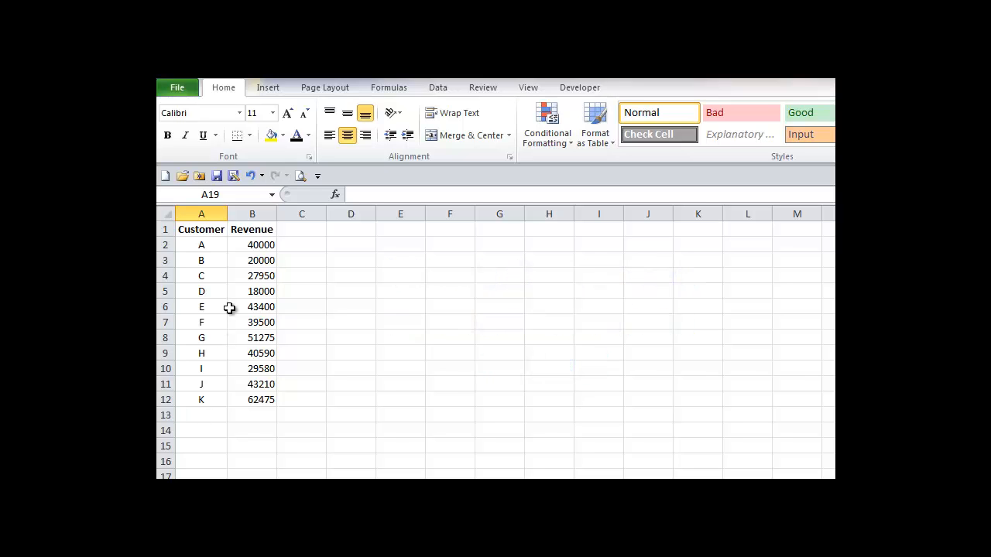
- Start a Greater Than 40000 highlight rule on Revenue cells B2:B12 and choose Custom Format
drag(251, 245, 254, 404)
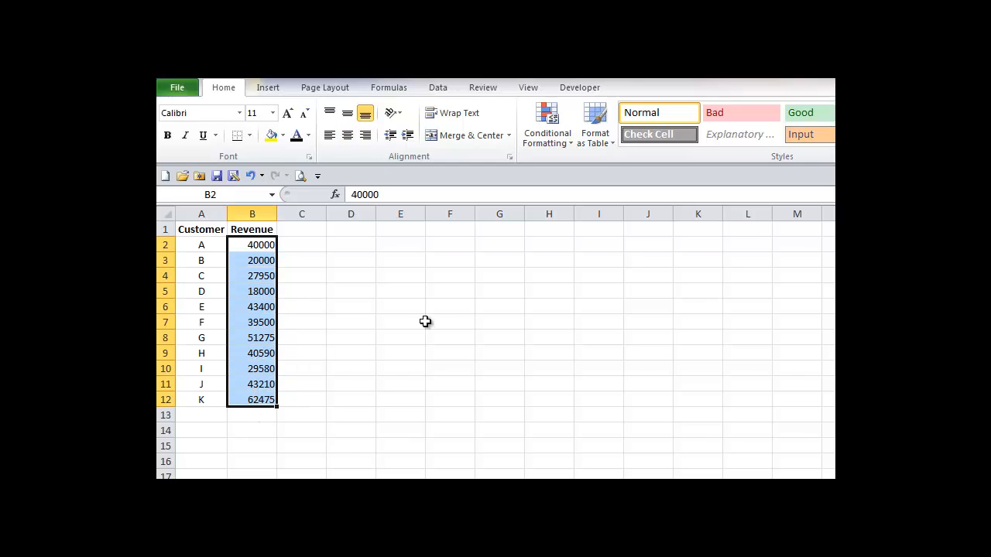
click(555, 137)
mouse_move(563, 175)
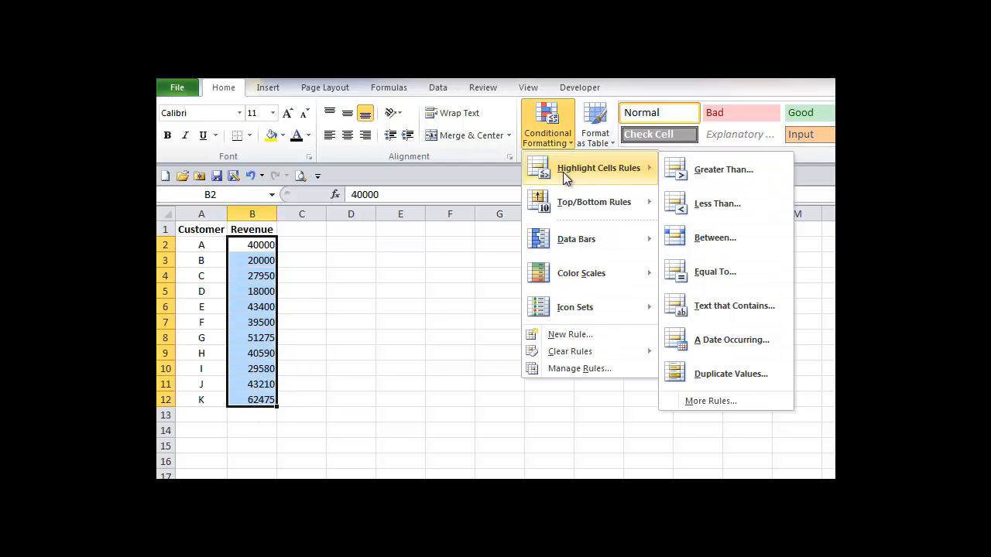
click(702, 171)
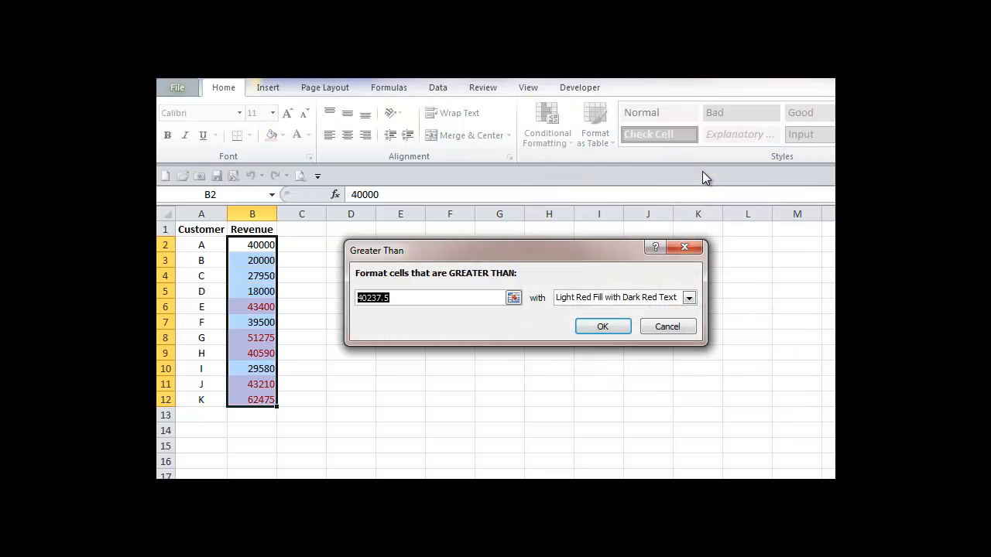
text(40000)
click(688, 298)
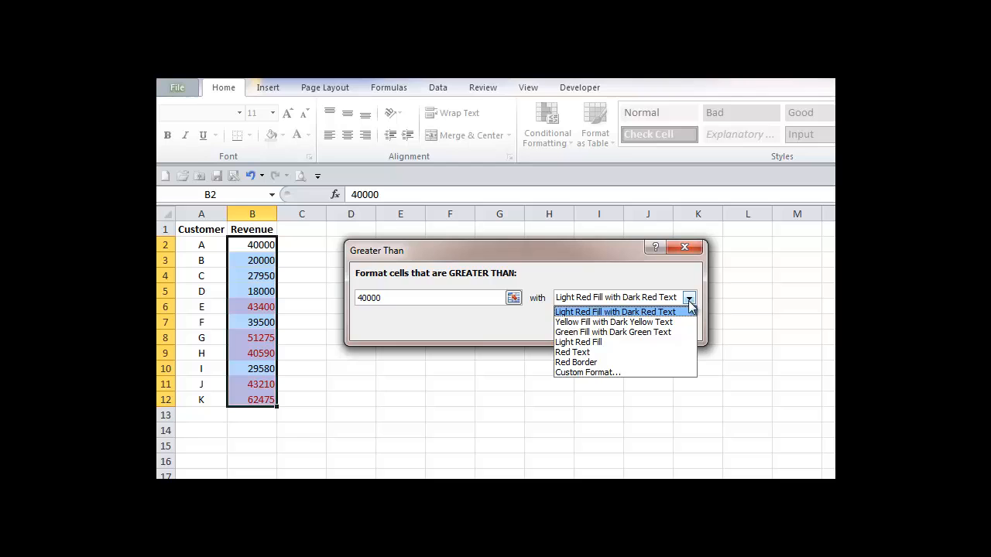
click(597, 373)
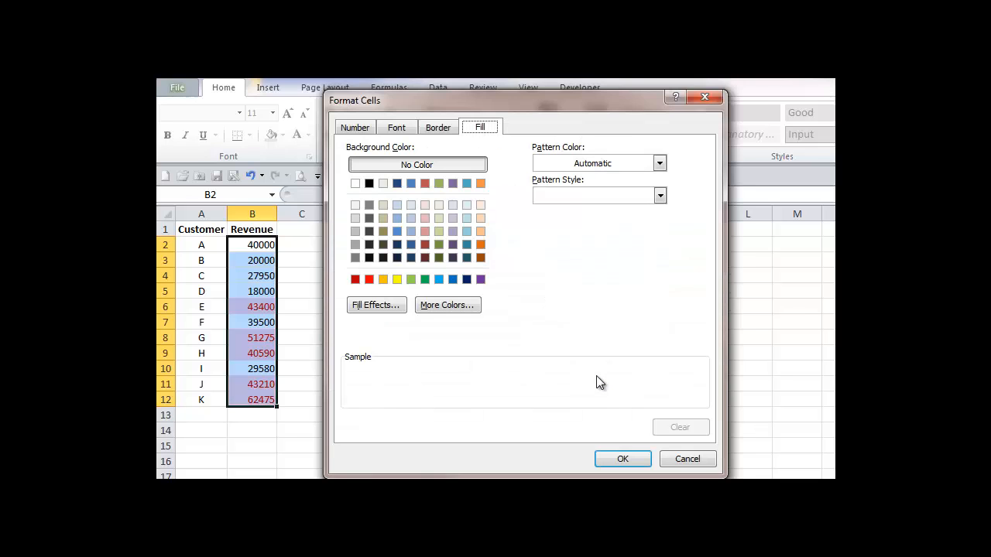
- Give the custom format a green background fill and apply the rule
click(395, 127)
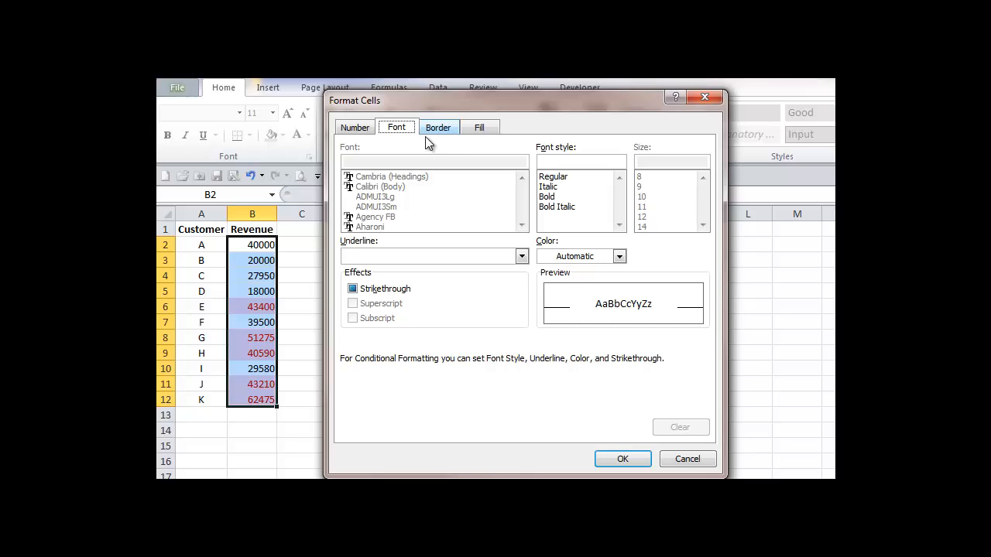
click(480, 129)
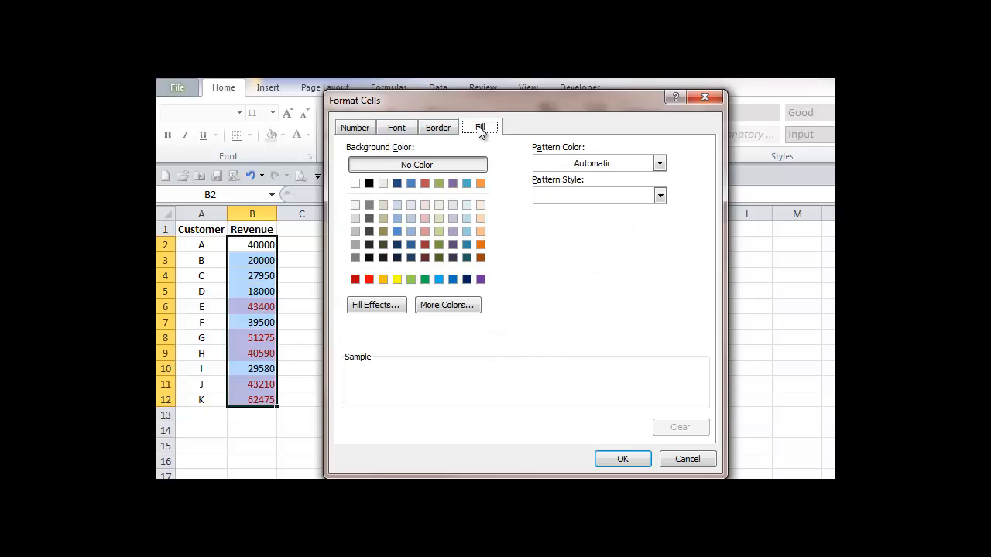
click(425, 280)
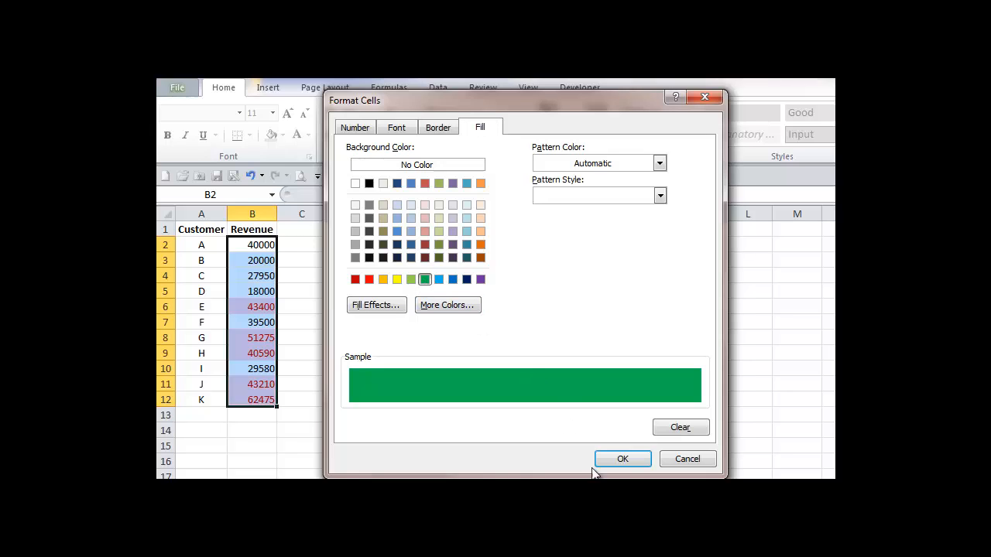
click(622, 460)
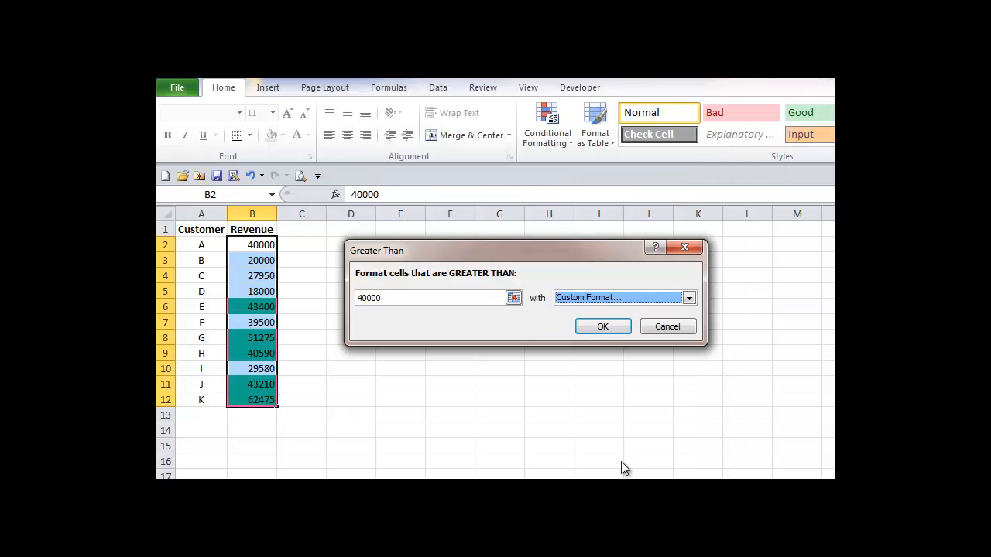
click(602, 328)
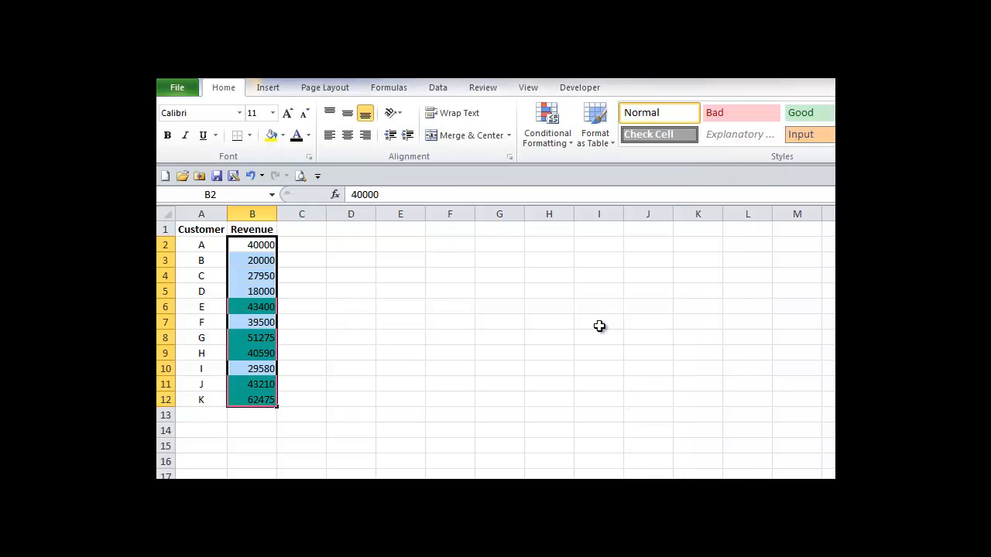
click(353, 244)
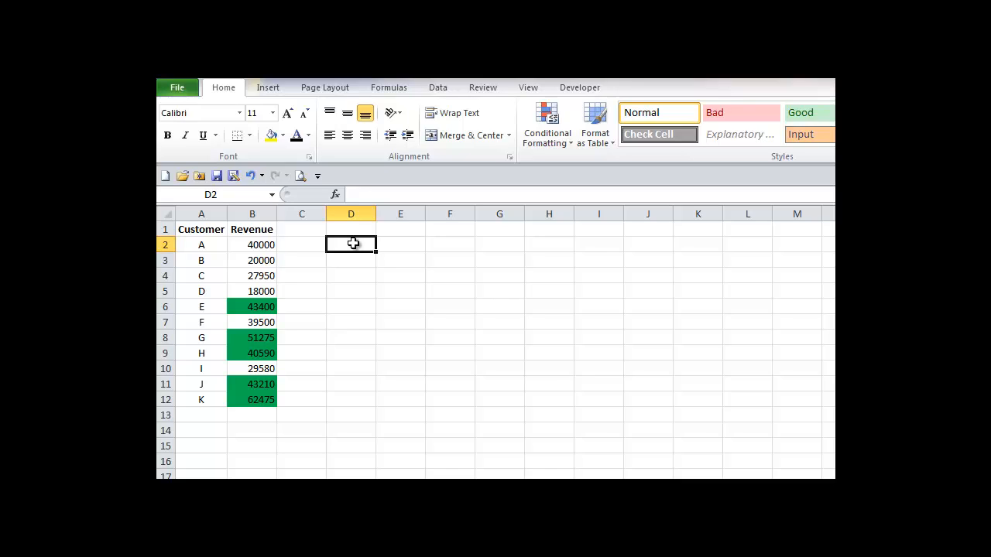
- Change customer E's revenue in B6 to 20000 and undo the change
click(263, 305)
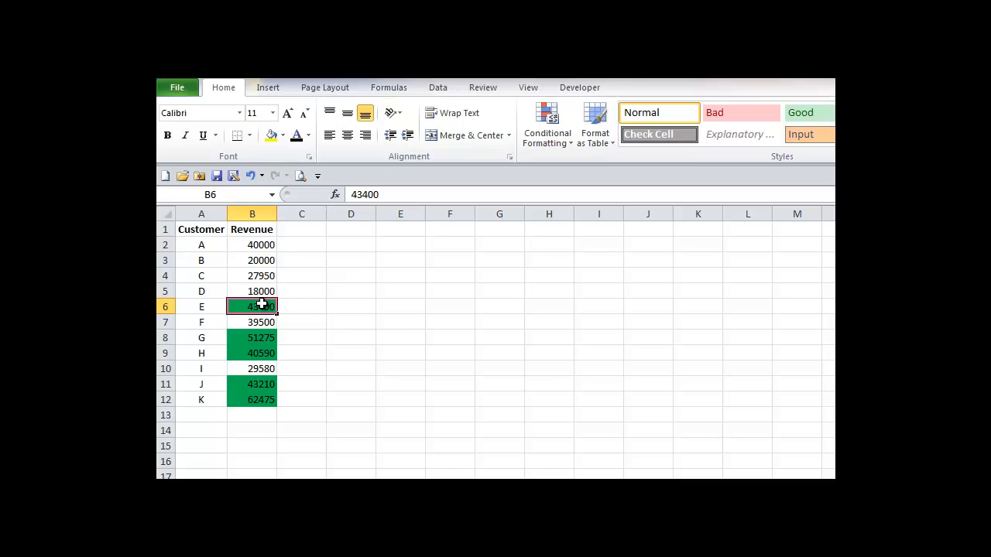
text(20000)
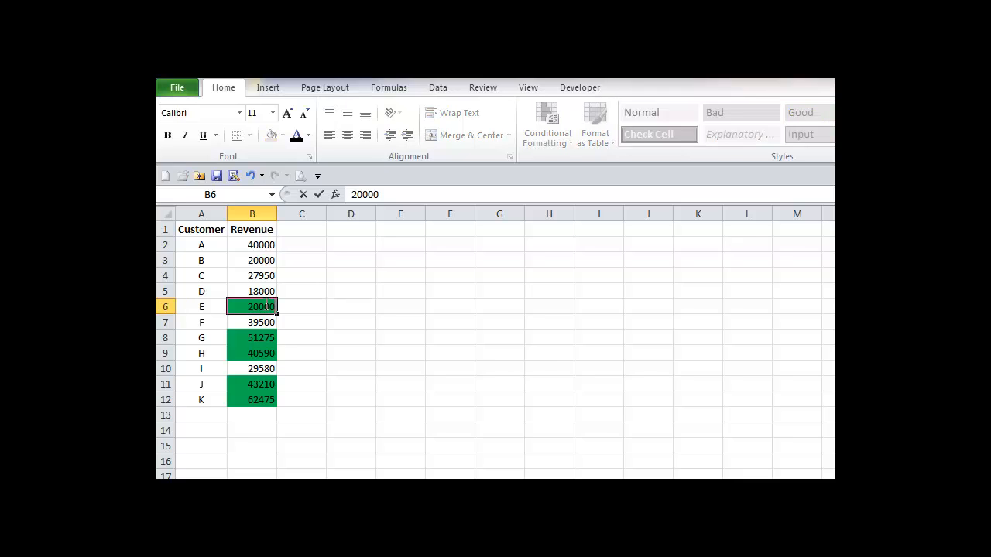
key(Tab)
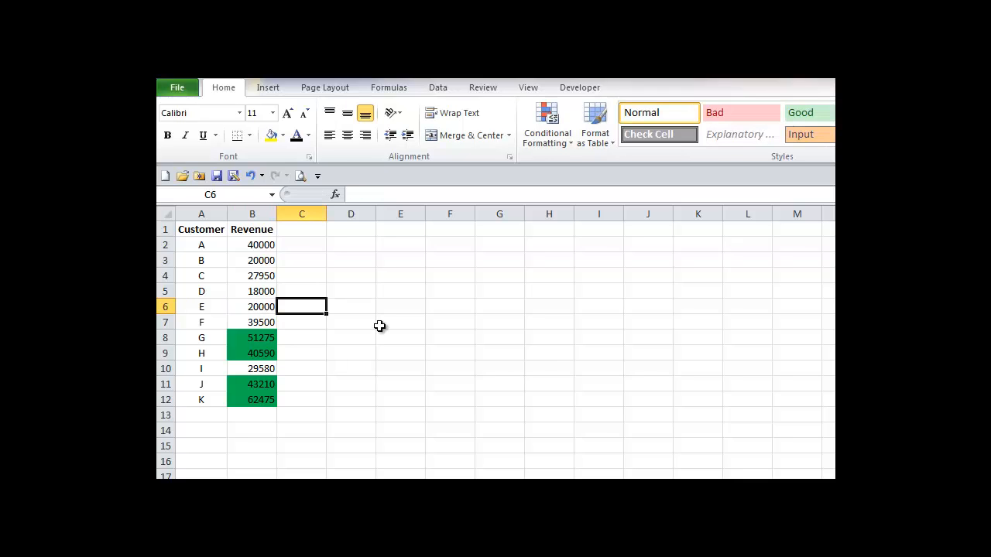
key(ctrl+z)
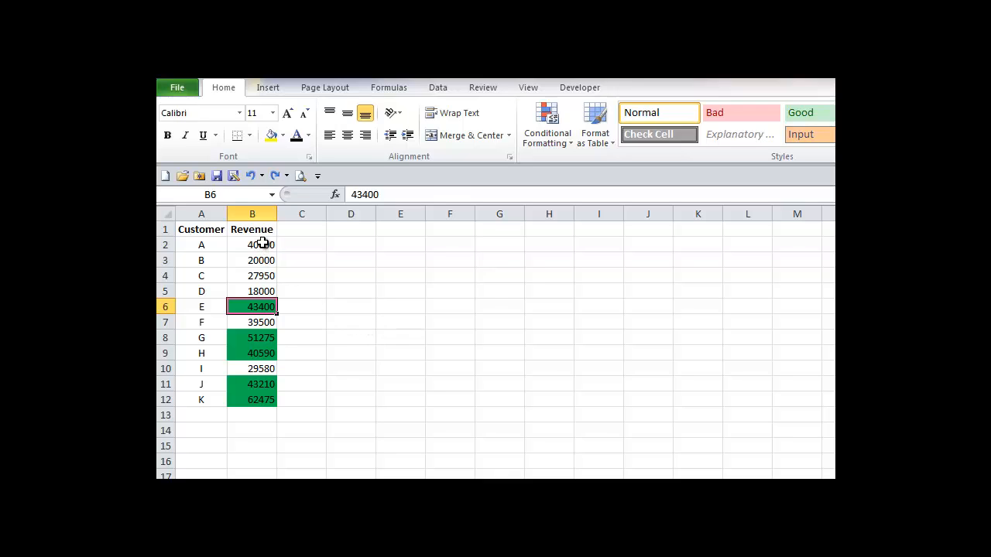
- Open the conditional formatting rules manager for Revenue cells B2:B12 and start a new rule
drag(262, 243, 270, 400)
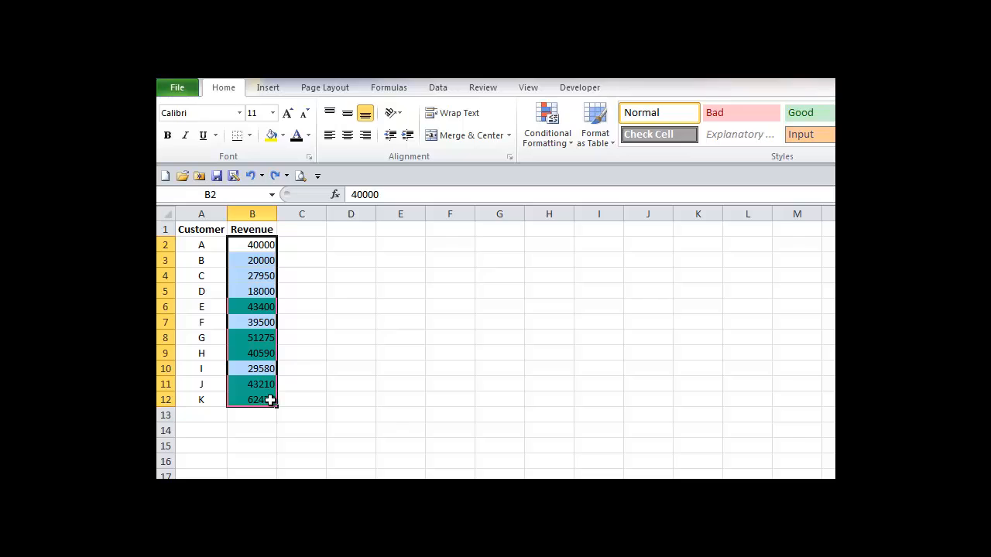
click(562, 140)
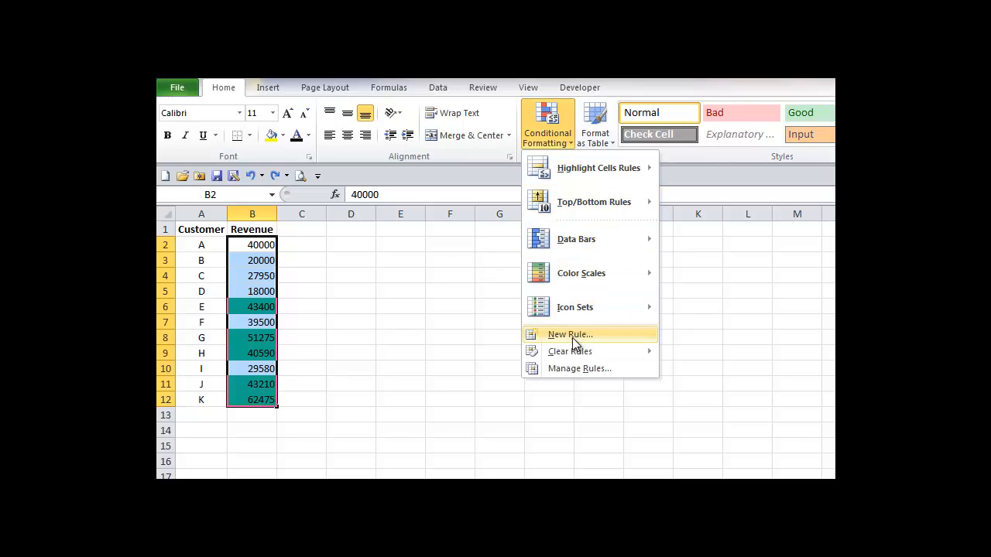
click(574, 370)
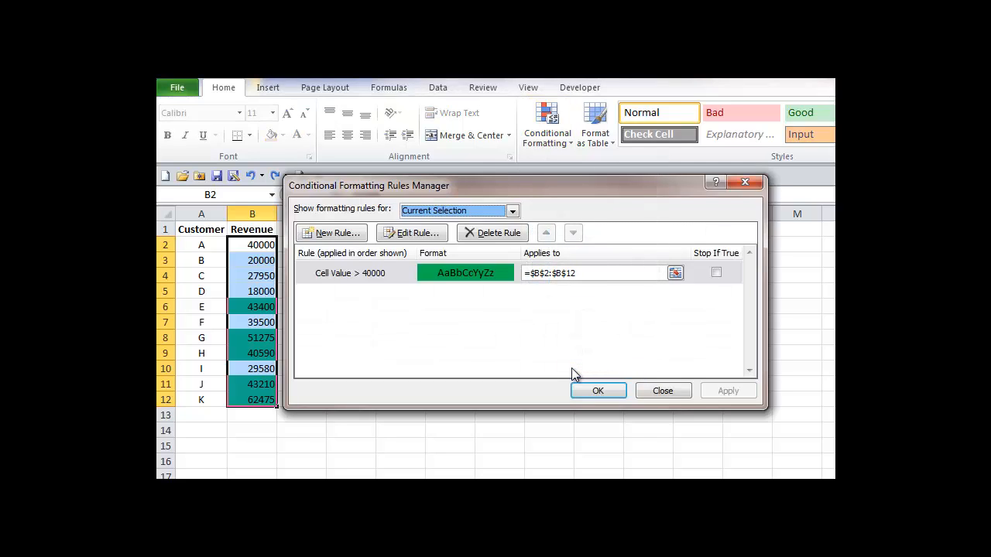
drag(515, 188, 543, 188)
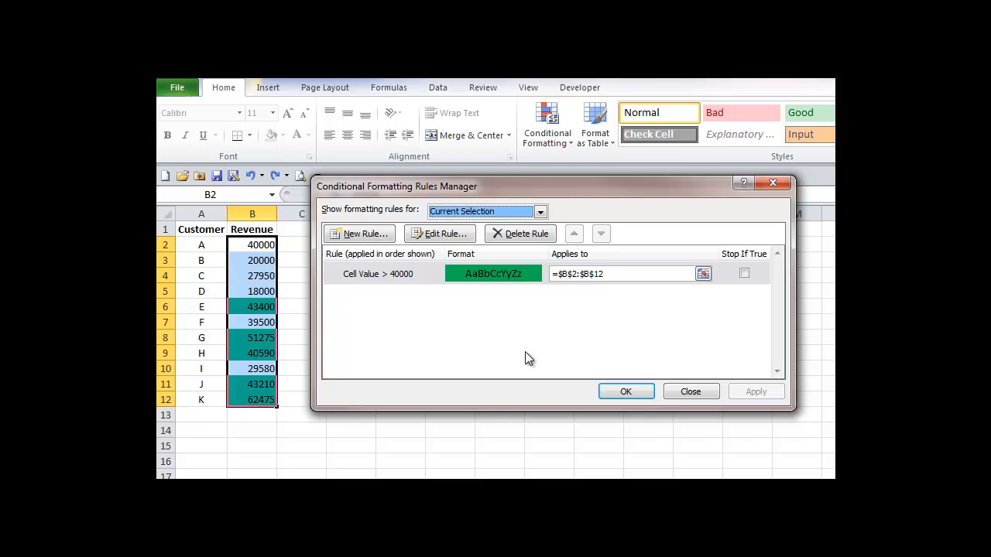
click(366, 234)
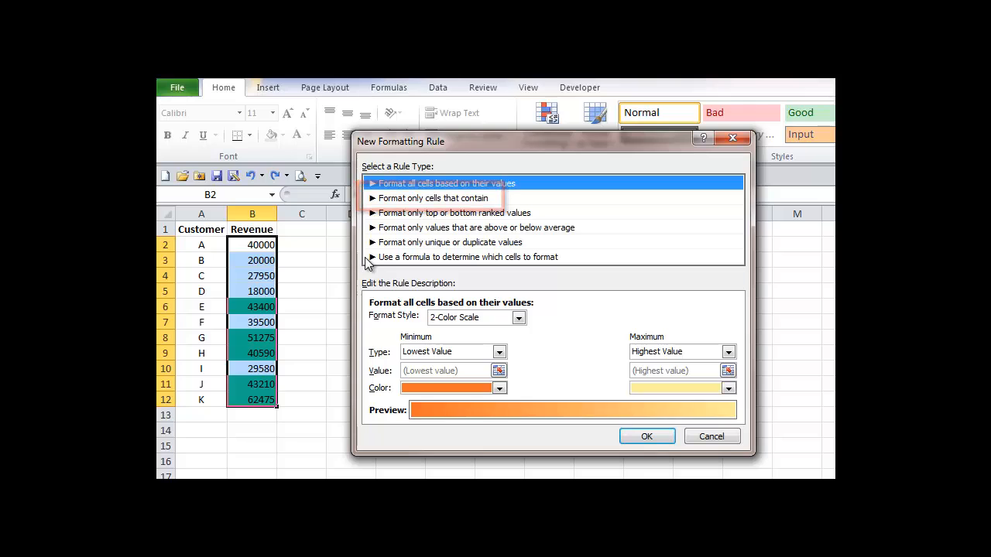
- Set the new rule to format only cells with a value less than 40001
click(432, 199)
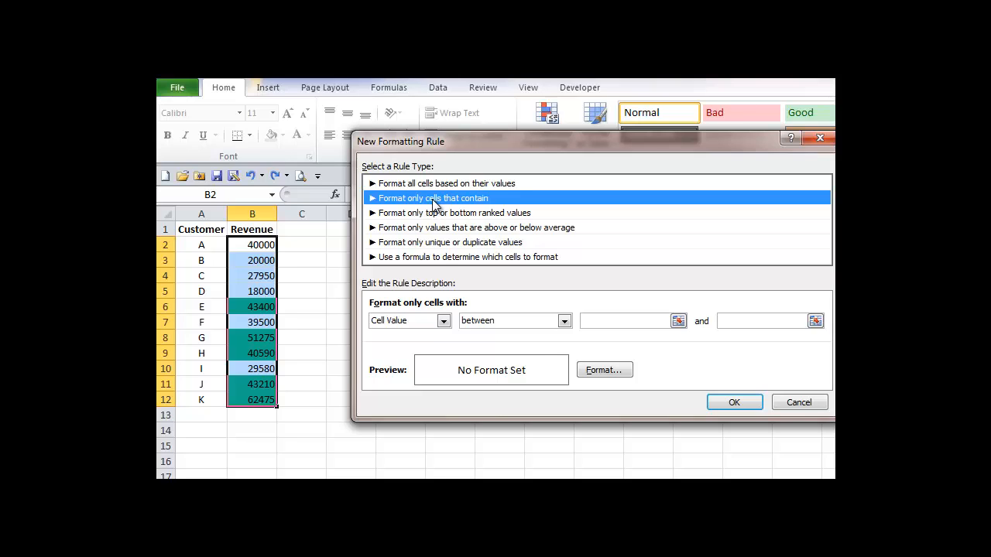
click(564, 321)
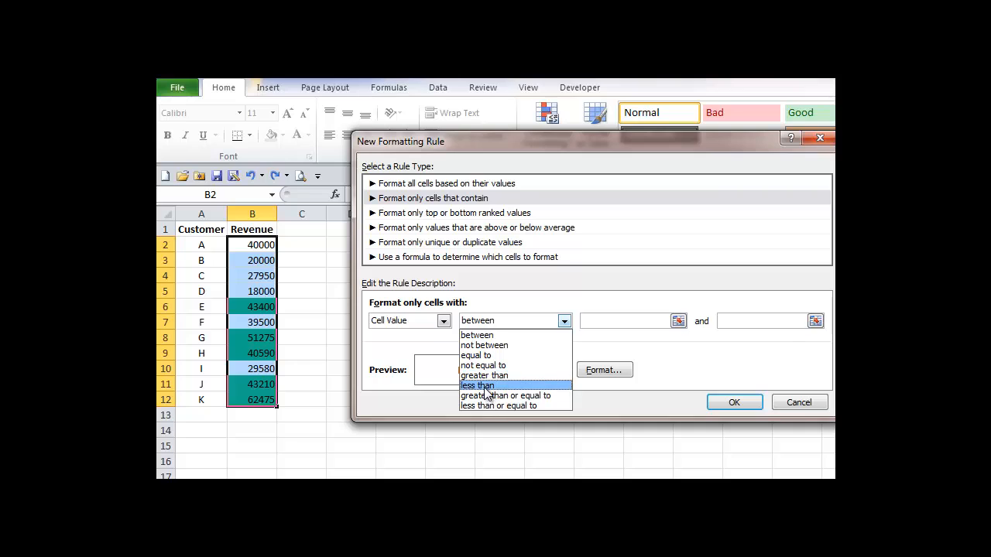
click(480, 385)
click(590, 322)
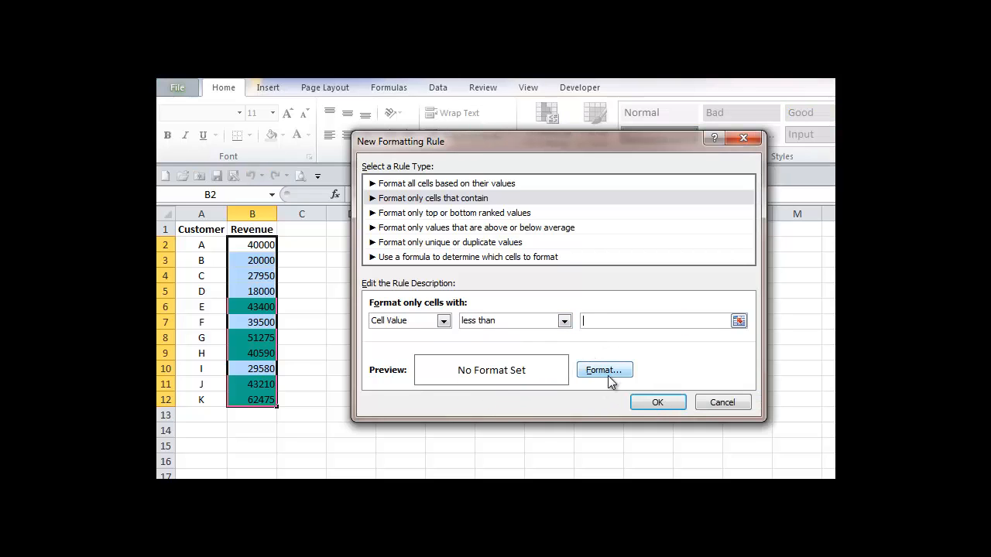
text(40001)
- Give the new rule a red background fill and apply it to the revenue cells
click(603, 371)
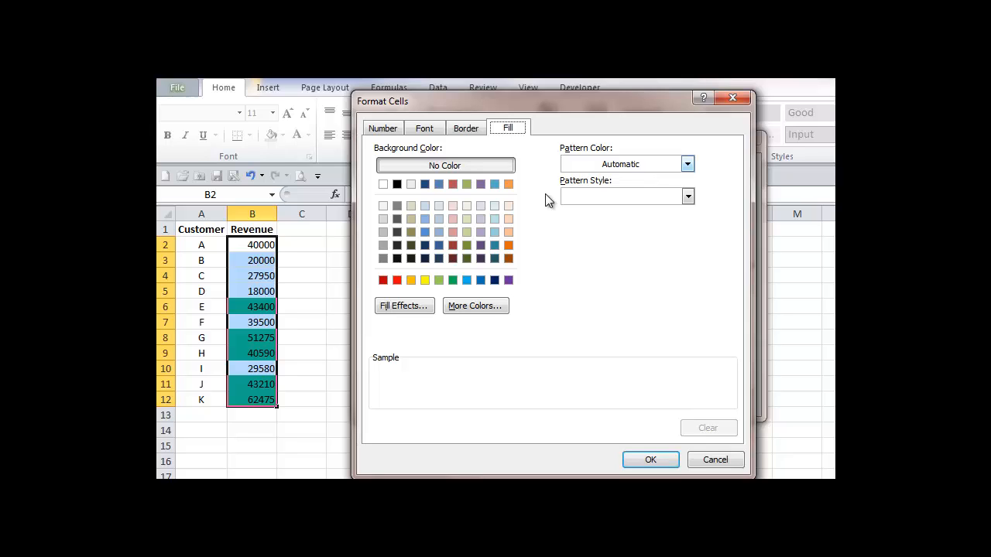
click(396, 280)
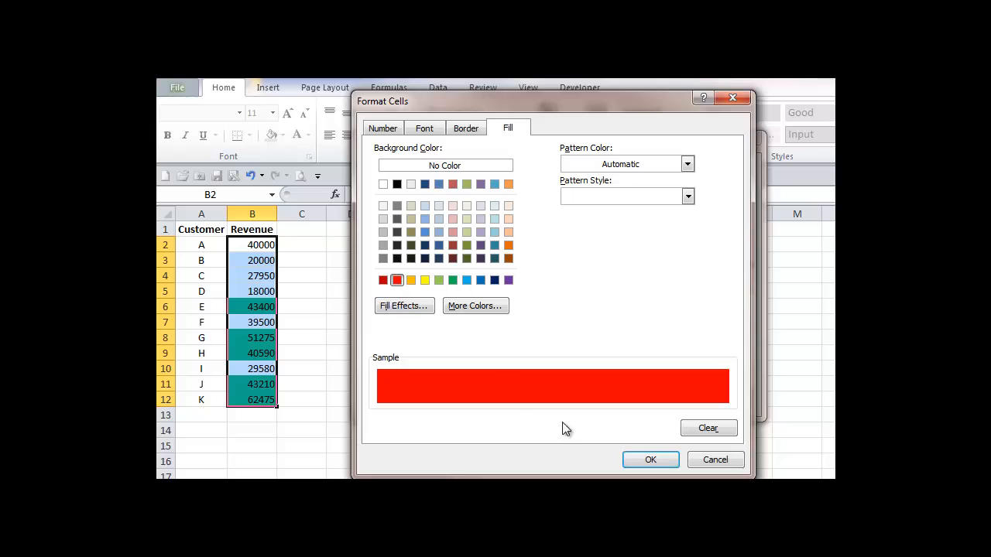
click(644, 463)
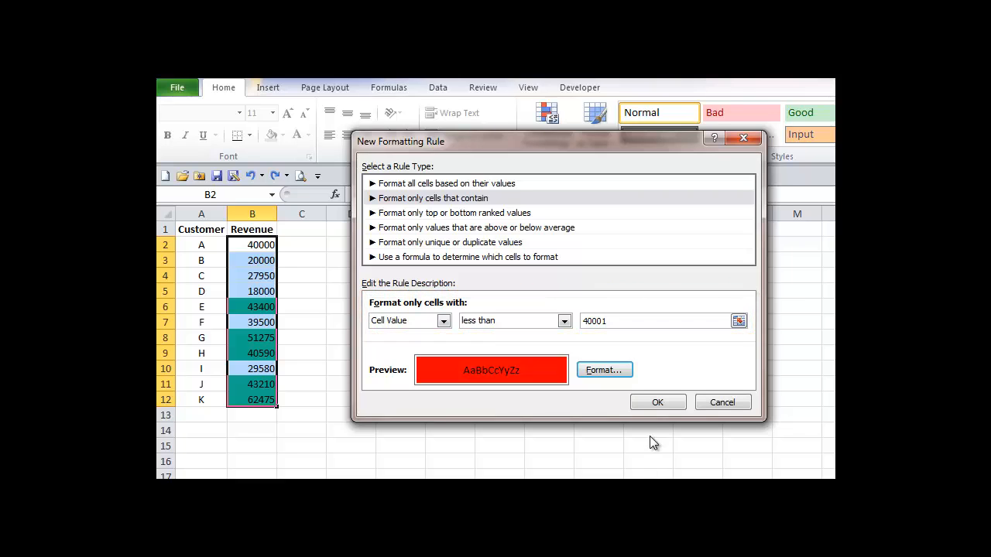
click(656, 403)
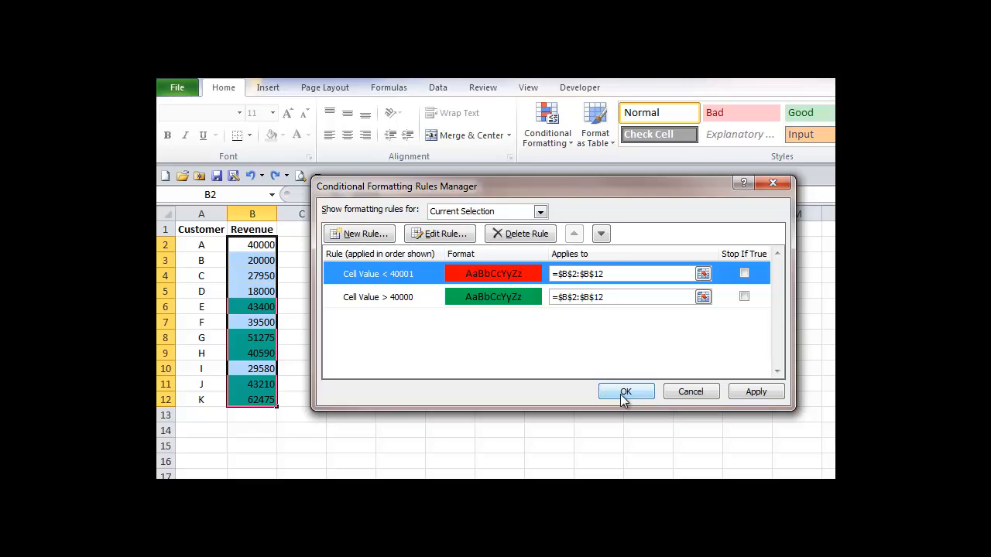
click(624, 392)
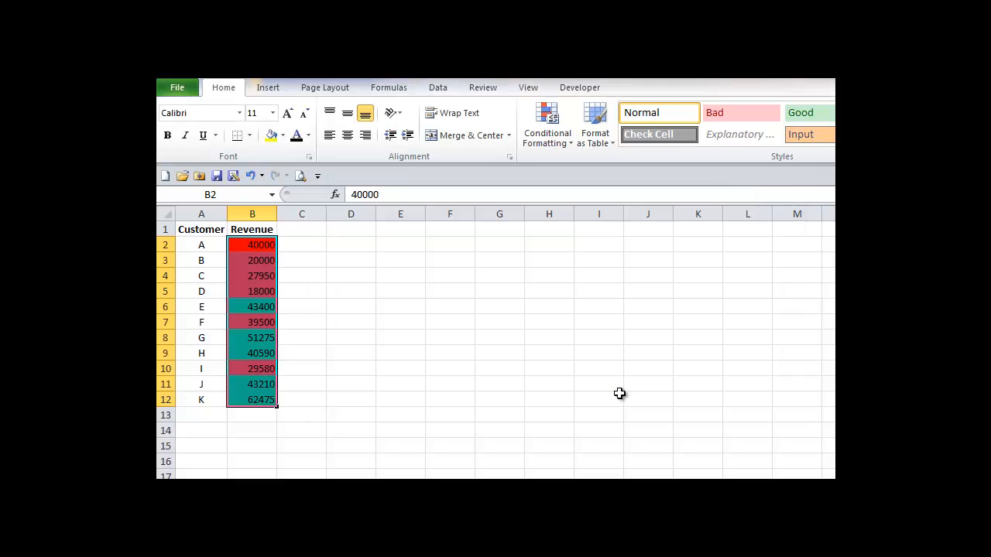
- Change customer A's revenue in B2 to 45000 and undo the change
click(360, 245)
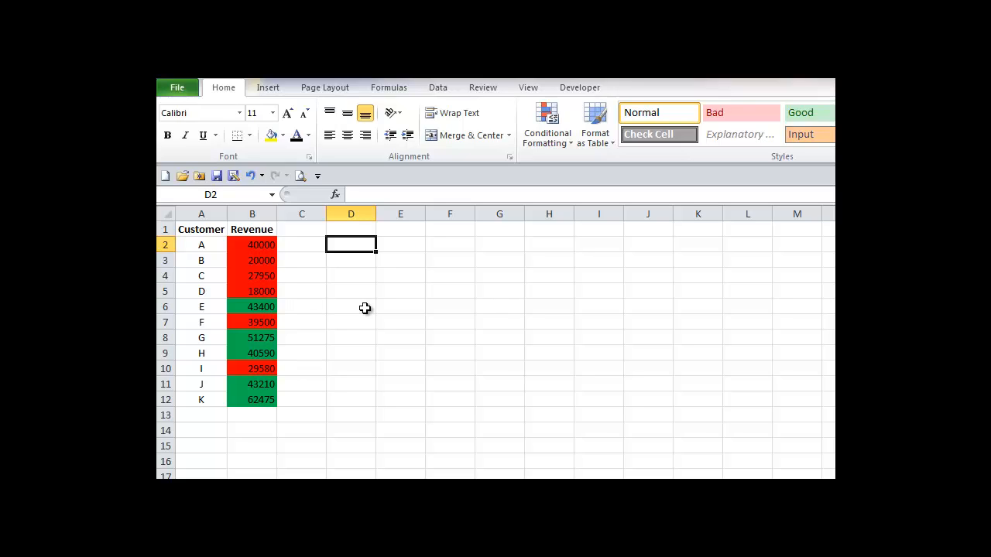
click(263, 246)
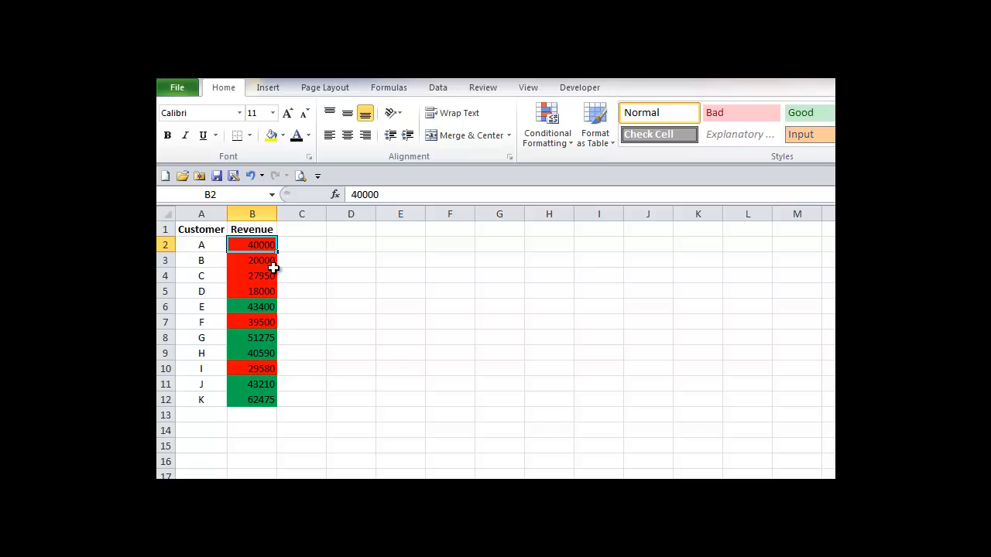
text(45000)
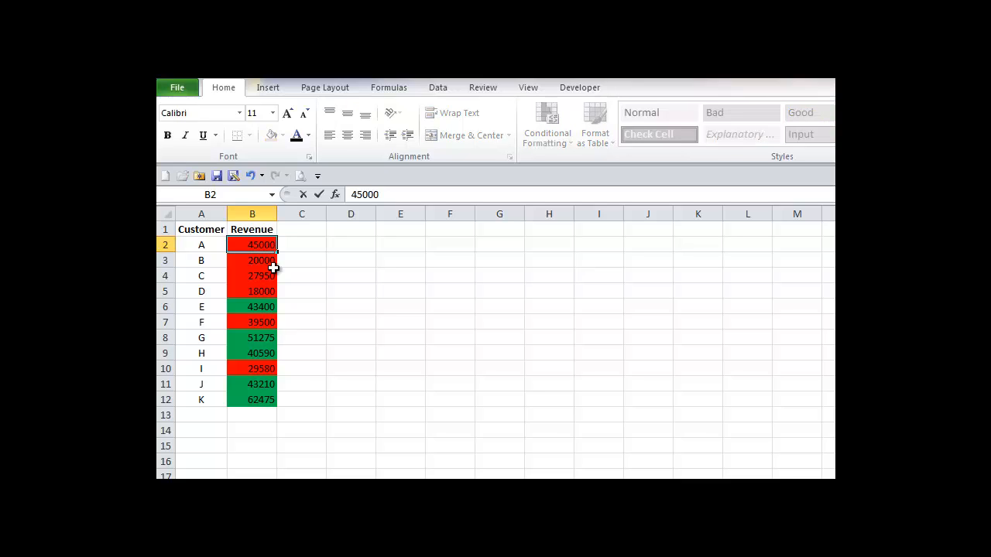
key(Tab)
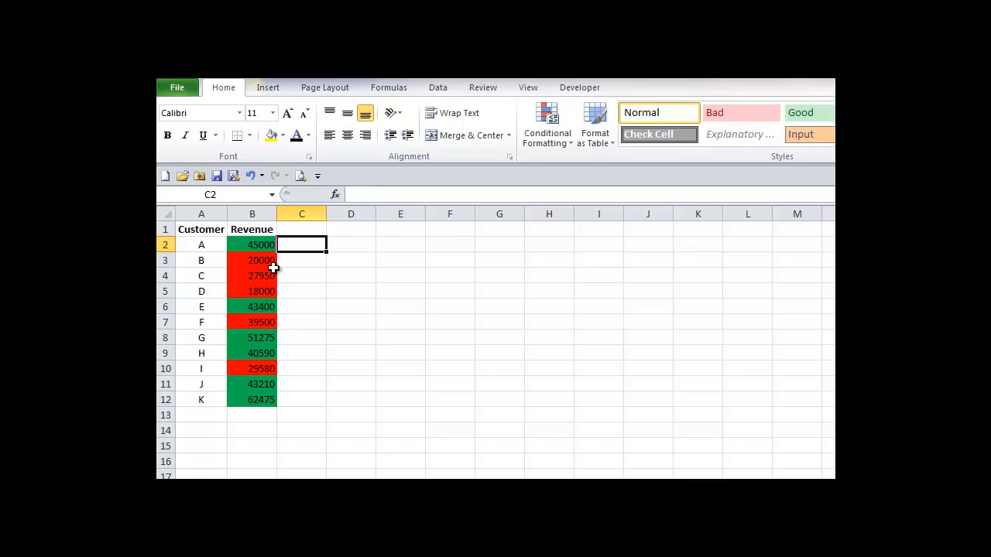
key(ctrl+z)
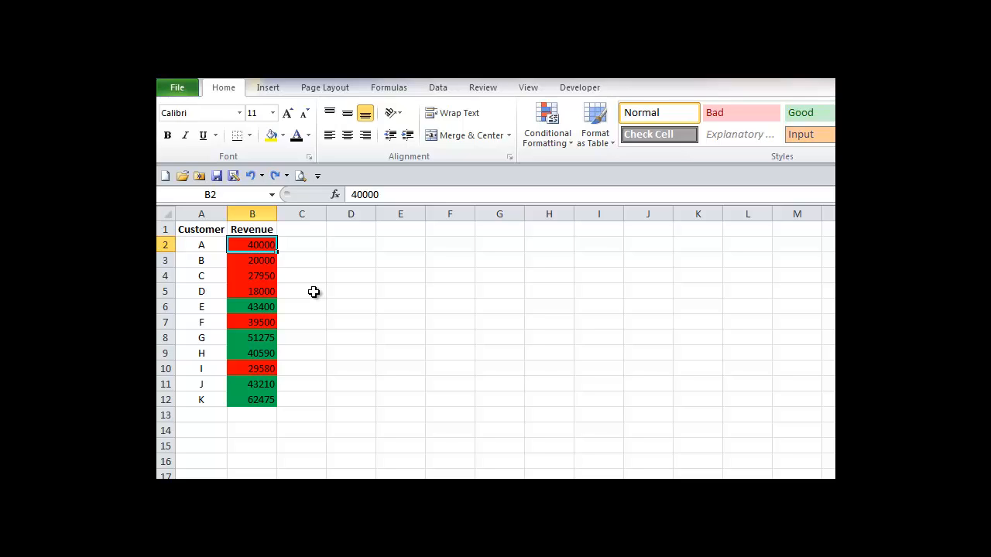
- Set customer C's revenue in B4 to 40000
click(260, 276)
text(4000)
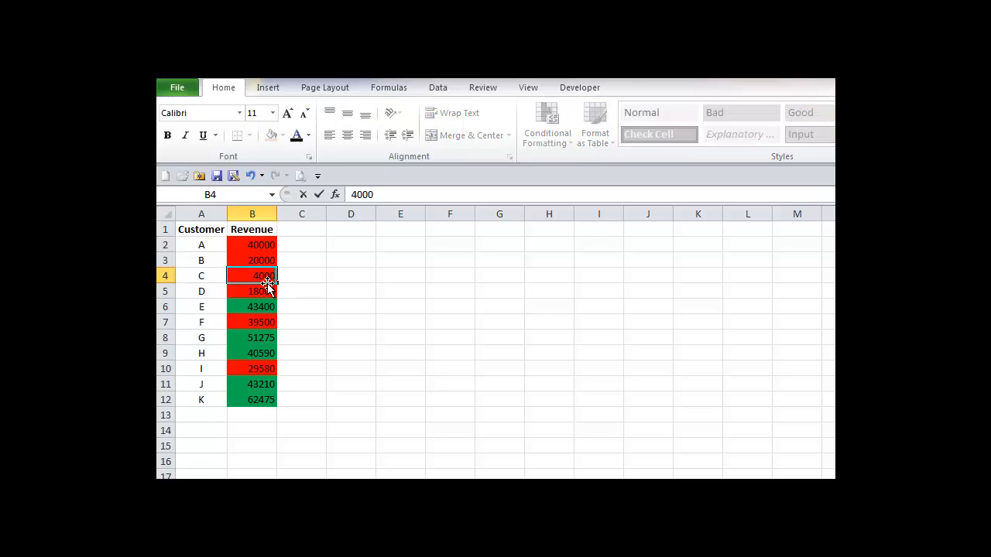
text(0)
key(Tab)
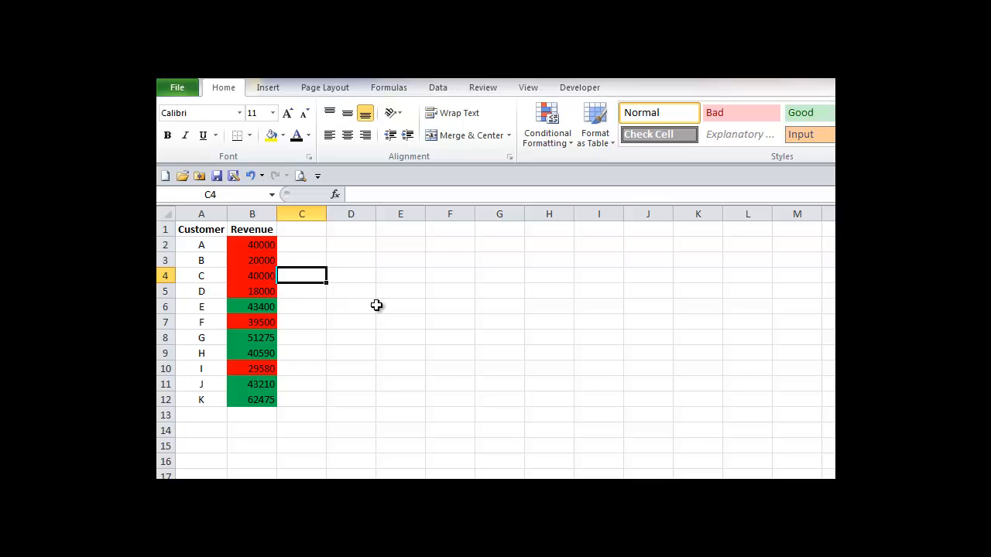
- Show this worksheet's conditional formatting rules and edit the green rule to greater than or equal to 40000
click(565, 142)
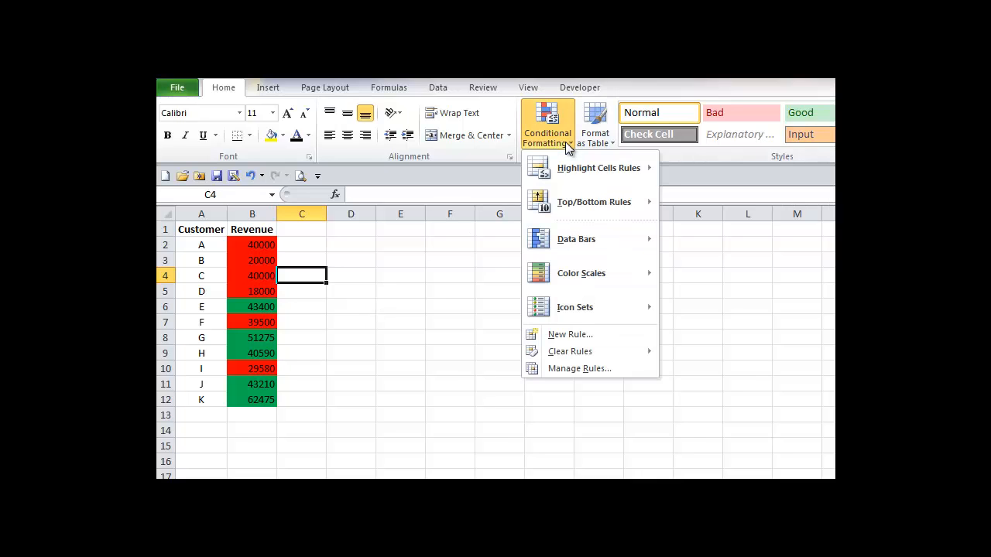
click(573, 372)
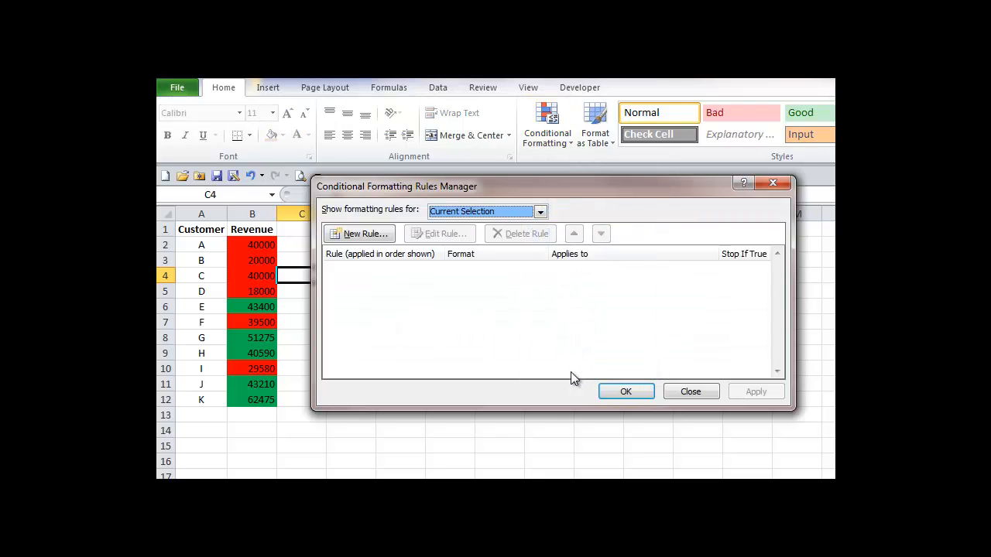
click(540, 212)
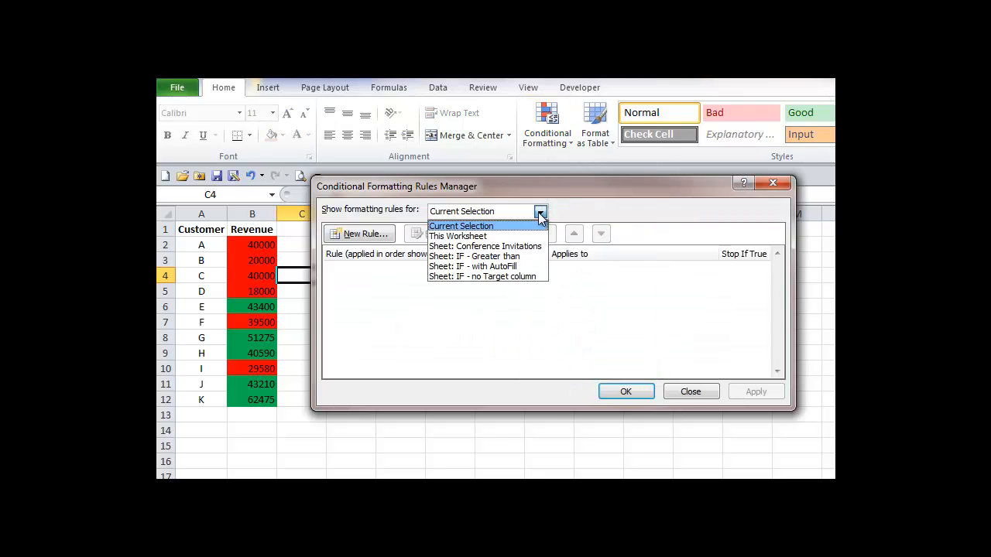
click(478, 237)
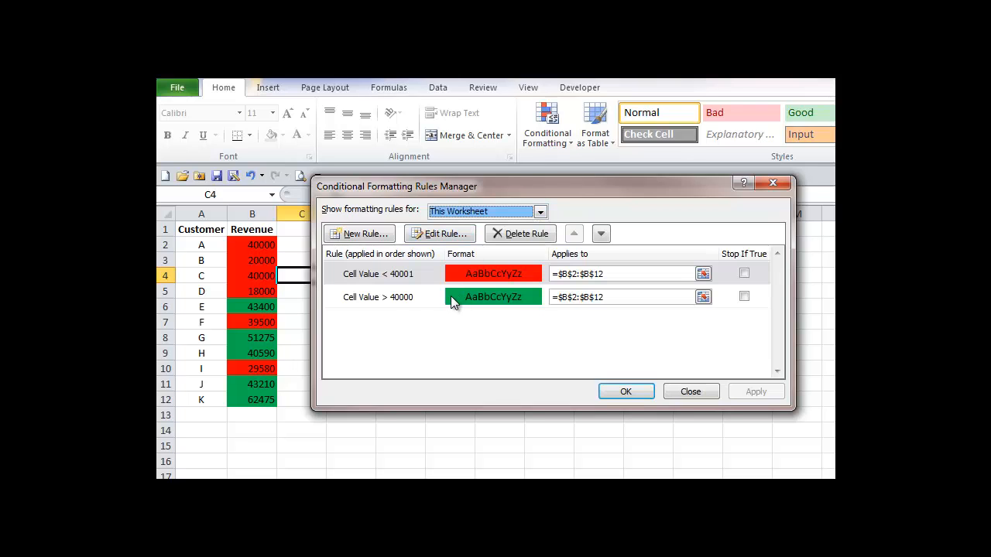
click(452, 297)
click(438, 235)
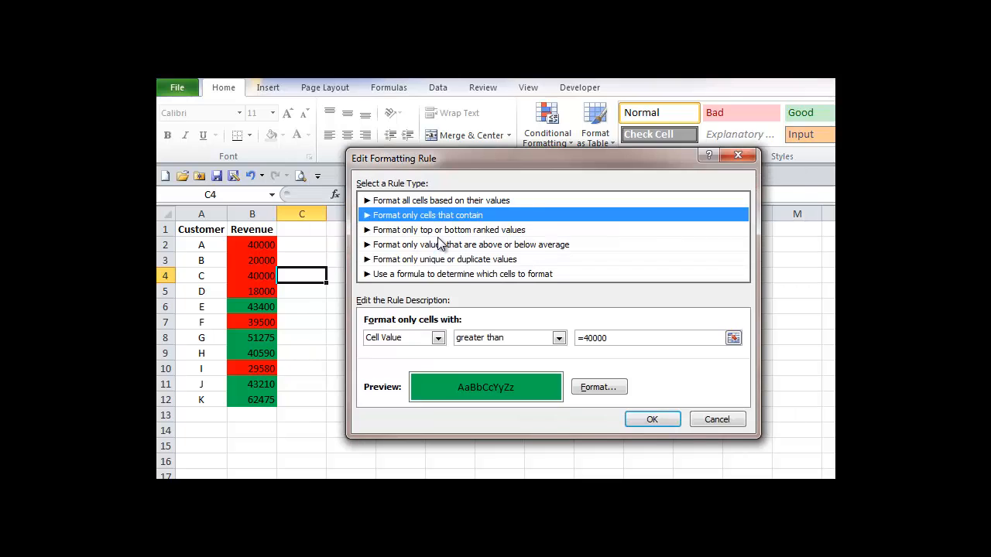
click(558, 338)
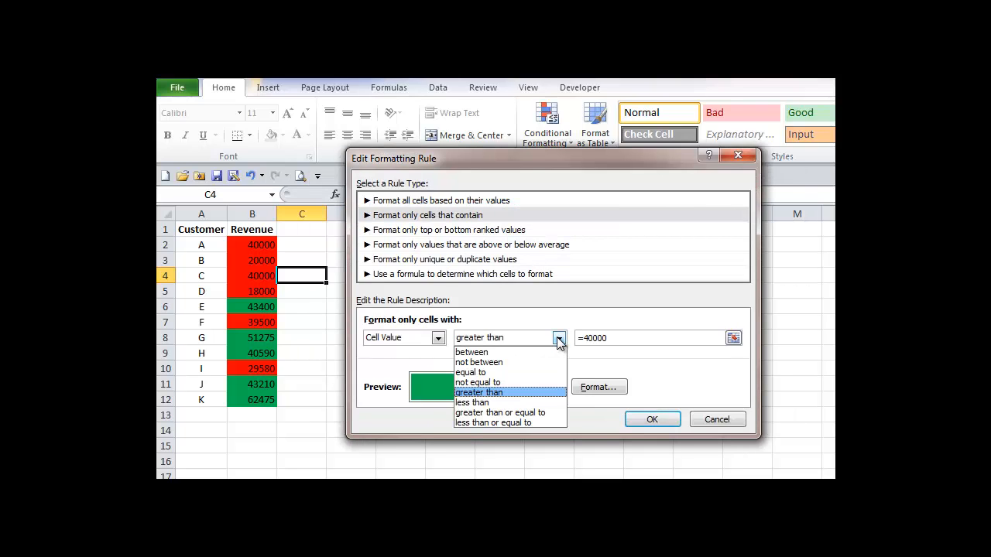
click(531, 413)
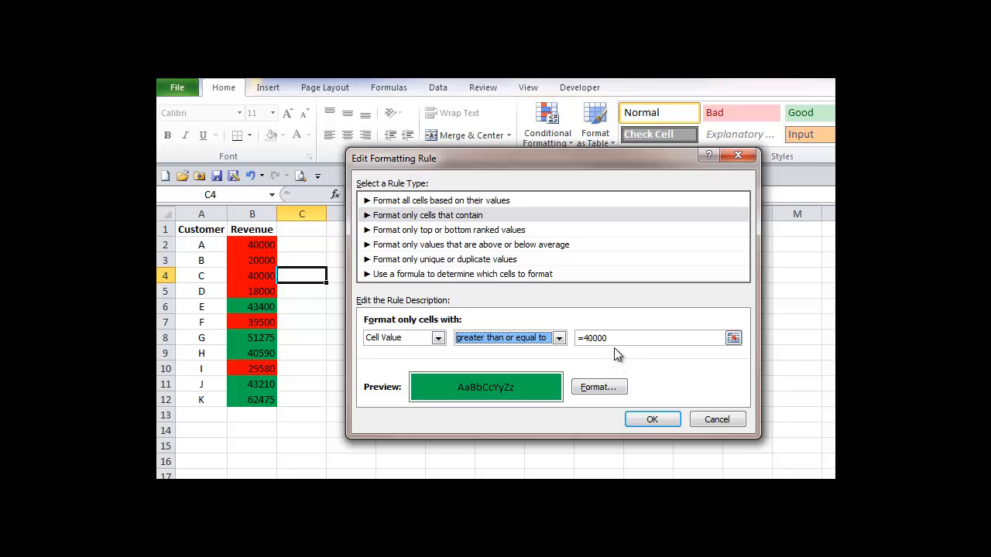
click(651, 420)
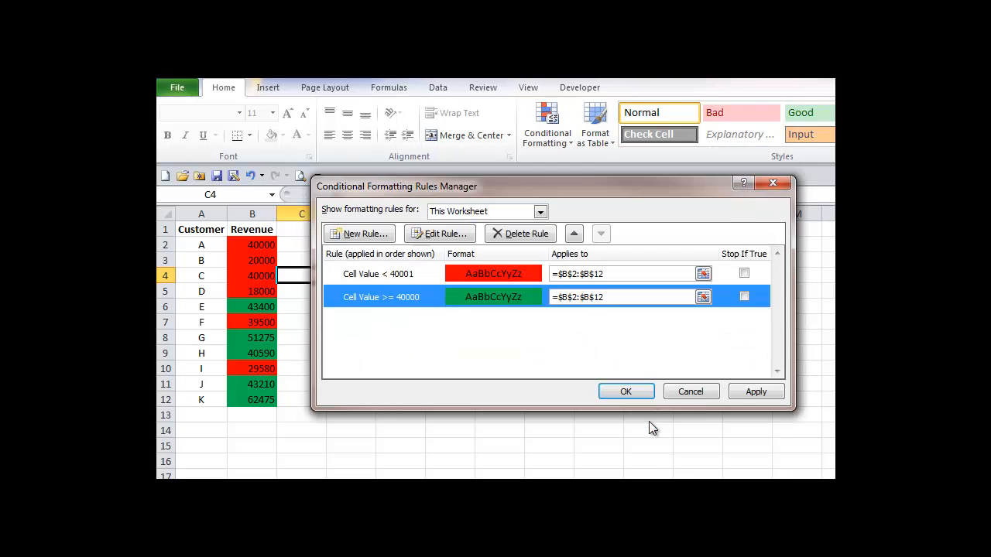
- Edit the red rule's value to 40000 and apply the rules
click(416, 275)
click(424, 235)
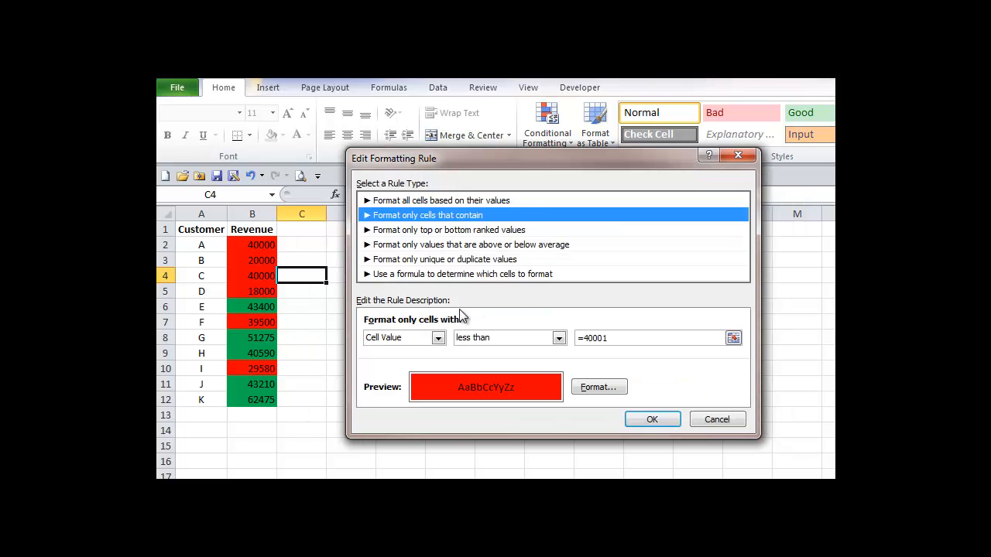
click(612, 337)
key(BackSpace)
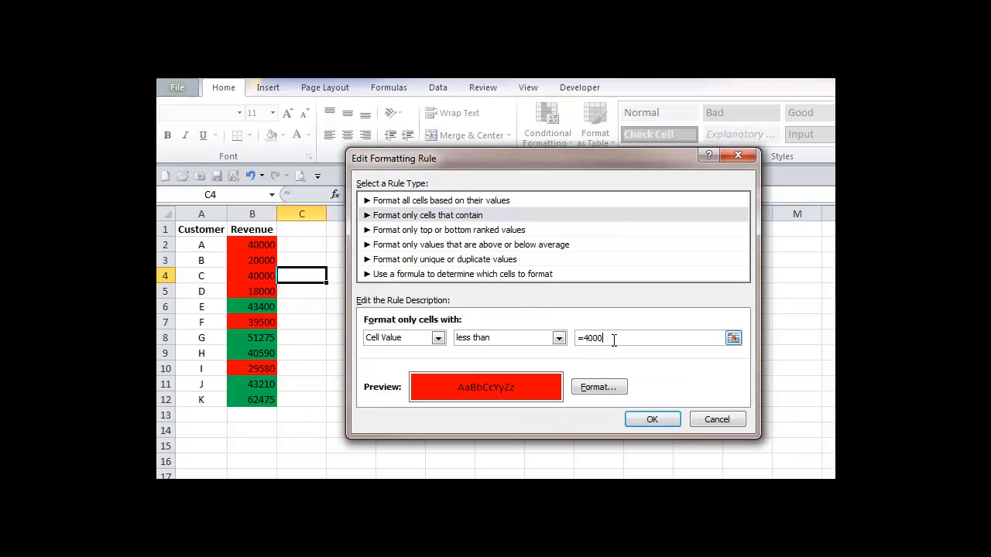
text(0)
click(652, 422)
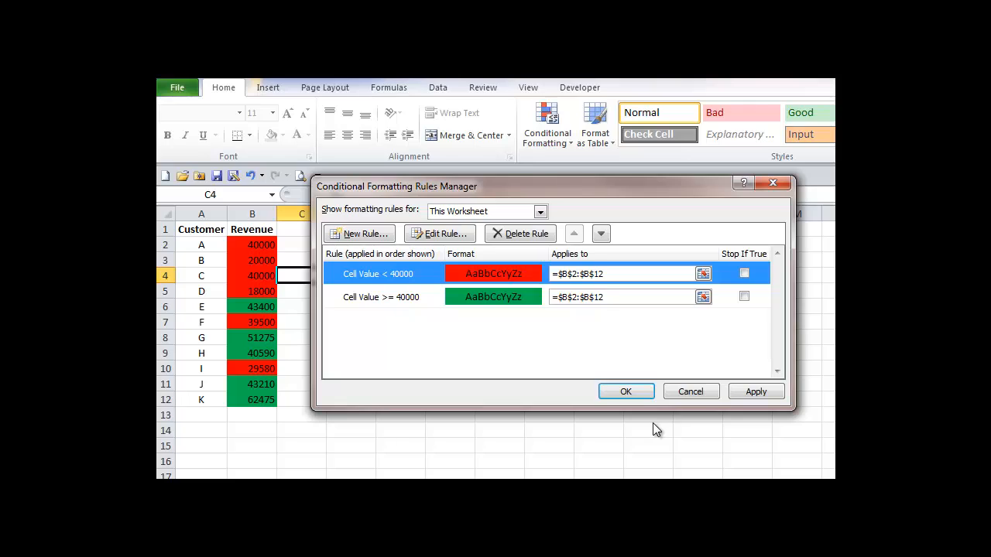
click(626, 392)
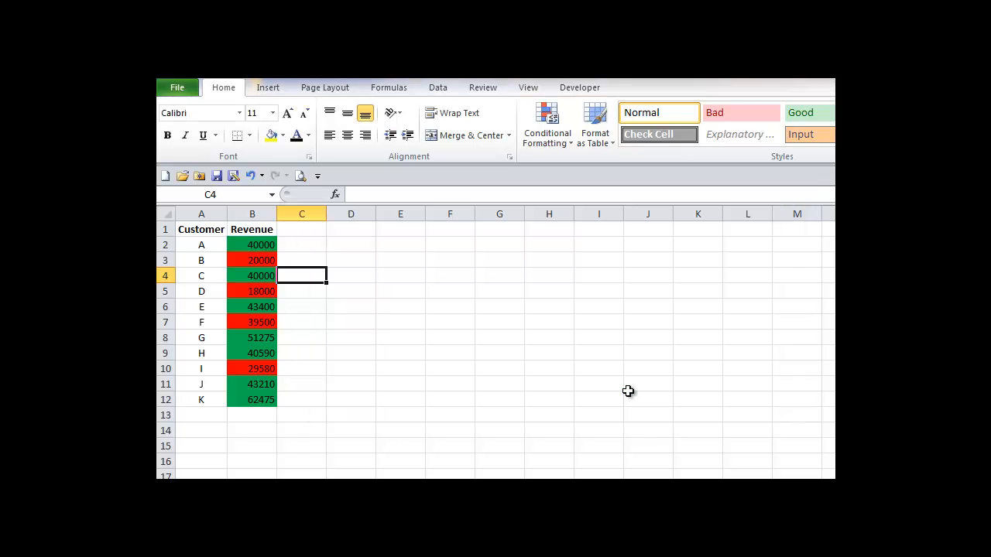
- Change customer A's revenue in B2 to 39999 and undo the change
click(262, 243)
text(399)
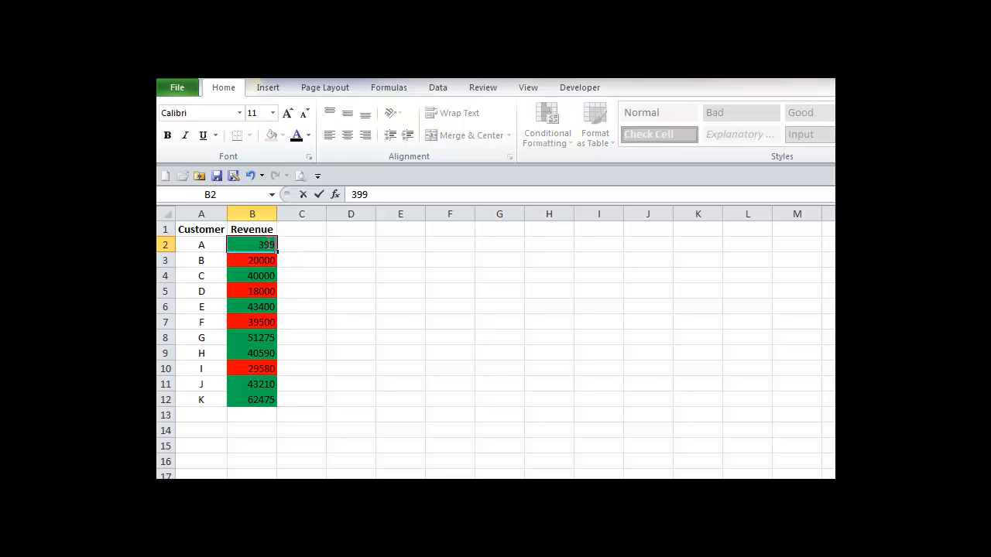
text(99)
key(Tab)
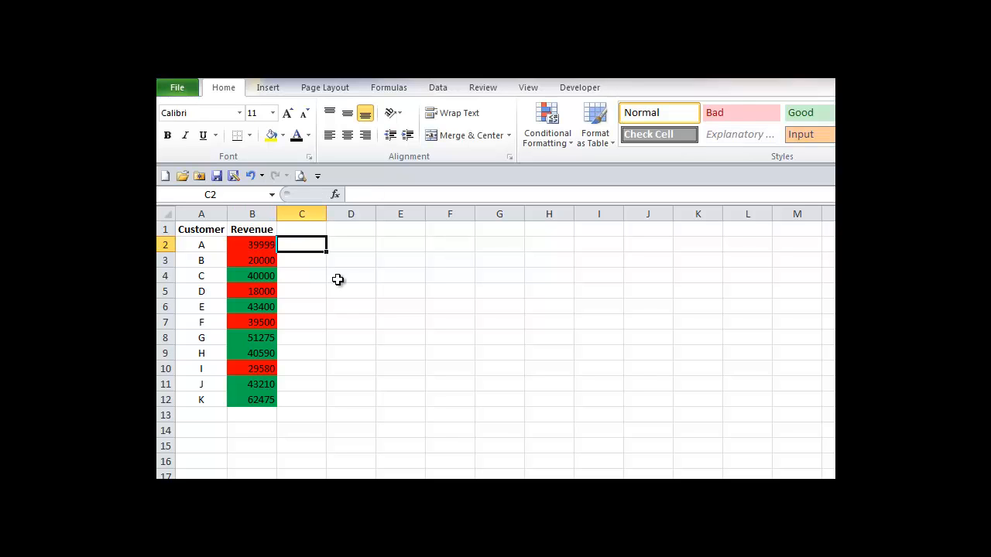
key(ctrl+z)
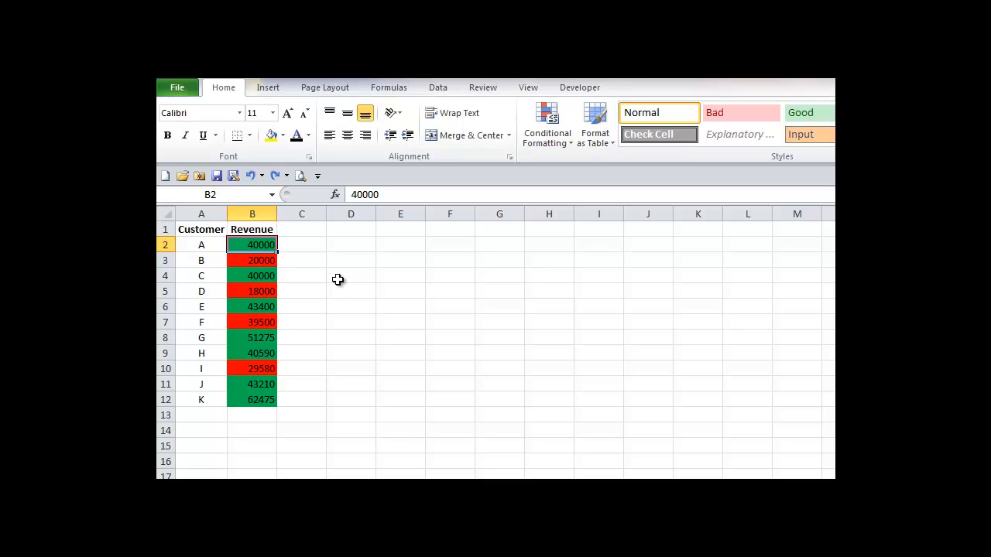
click(338, 280)
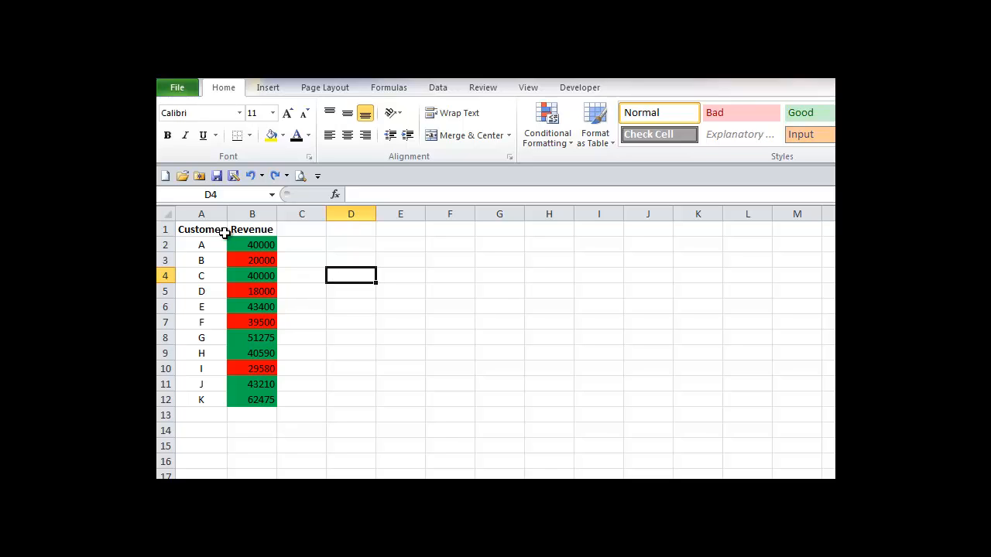
- Move the Customer and Revenue table to columns D:E and undo the move
drag(196, 227, 256, 400)
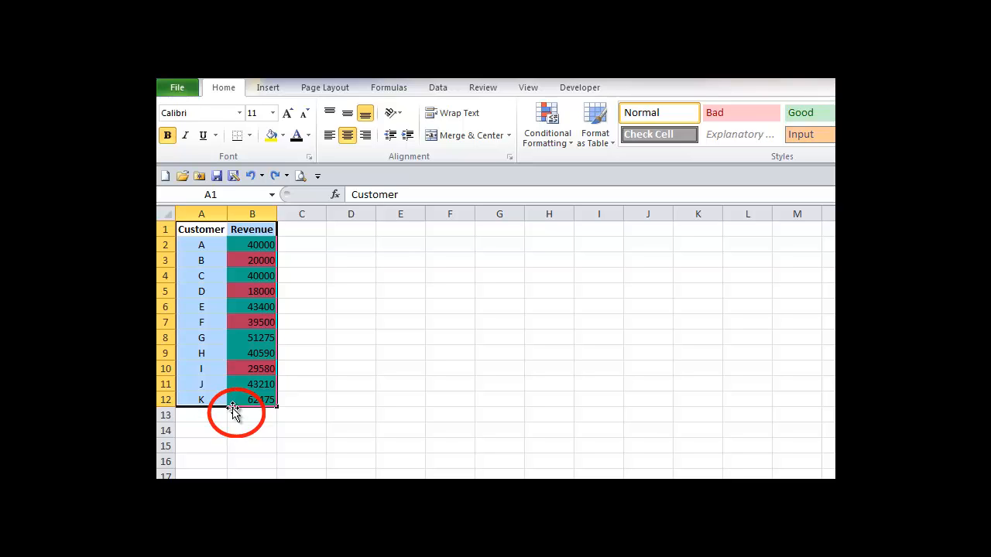
mouse_move(233, 406)
mouse_down()
mouse_move(393, 404)
mouse_move(426, 388)
mouse_up()
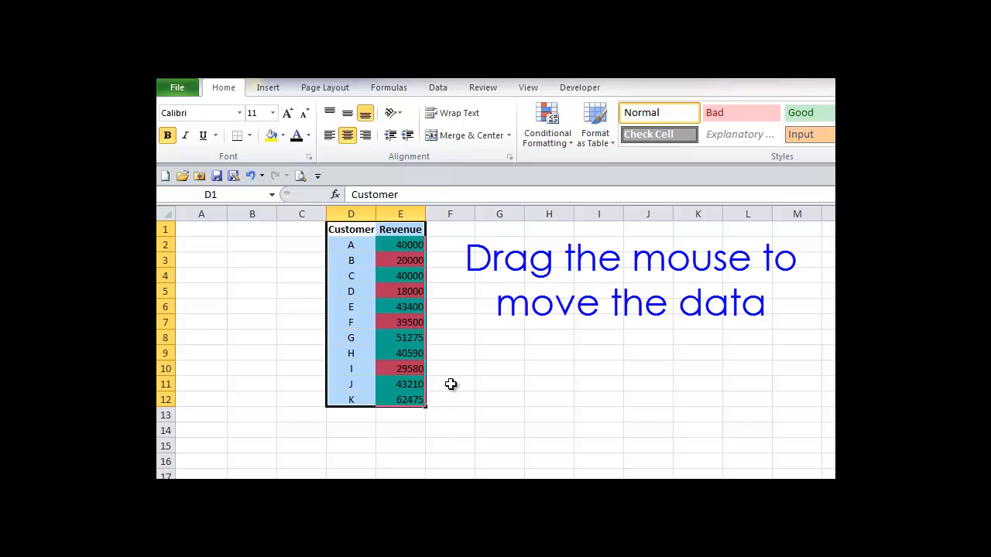
key(ctrl+z)
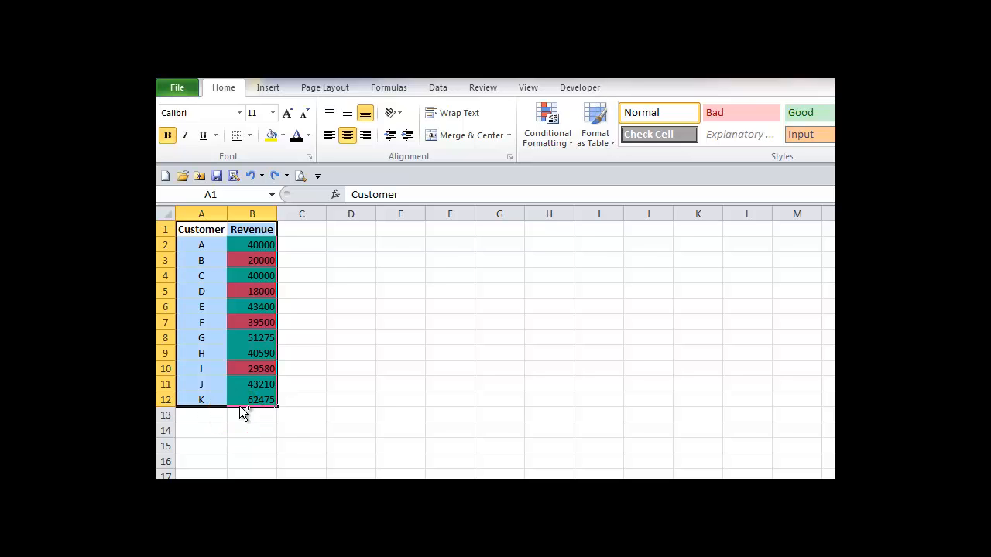
- Copy the Customer and Revenue table to columns F:G
drag(240, 406, 491, 382)
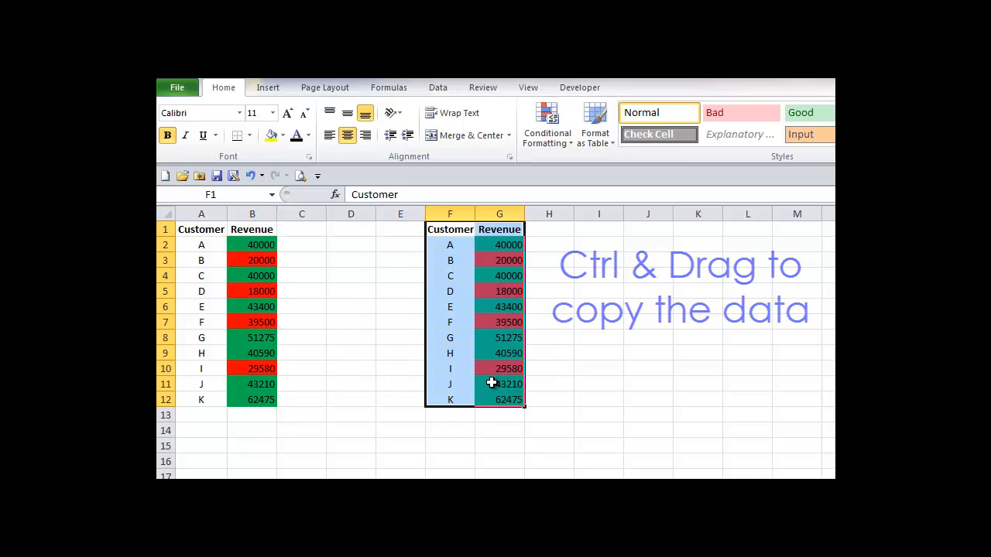
click(576, 374)
- Clear the conditional formatting rules from the copied revenue cells G2:G12
drag(504, 244, 509, 400)
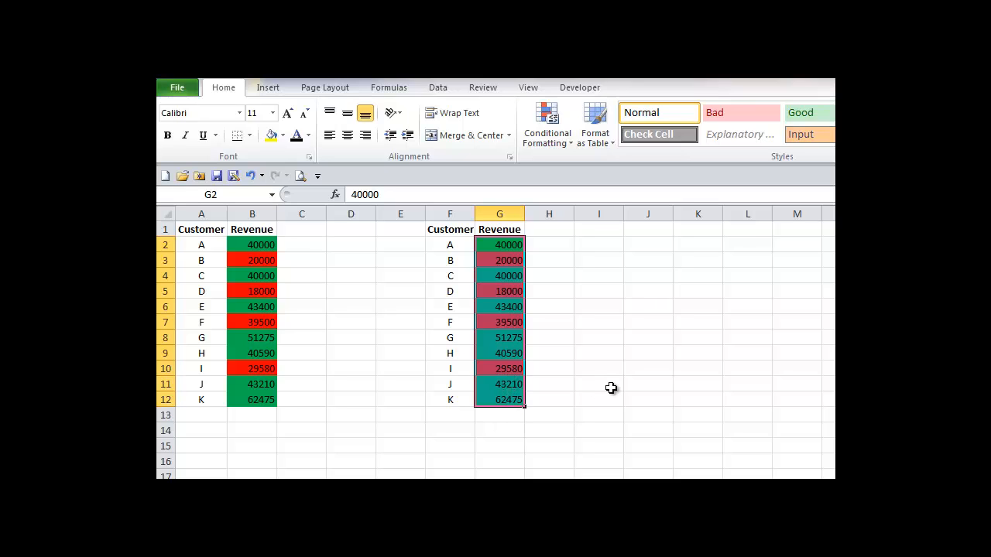
click(567, 144)
mouse_move(609, 350)
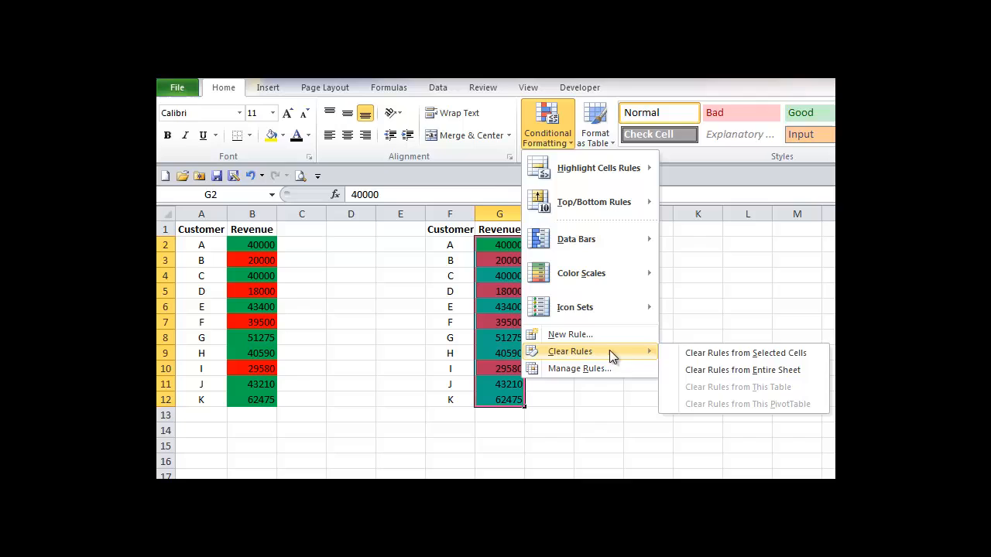
click(713, 353)
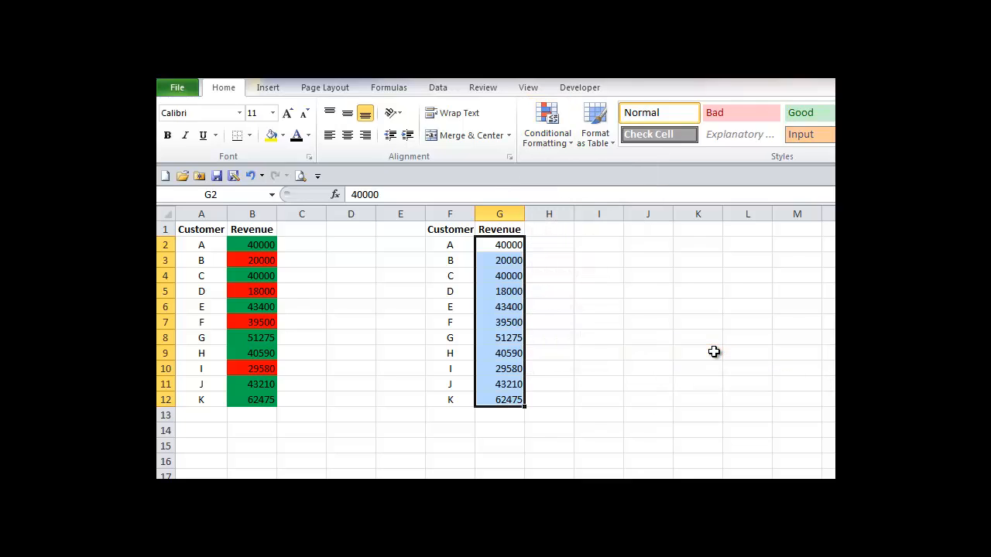
- Insert an AVERAGE formula of the revenues G2:G12 into cell G13
click(509, 416)
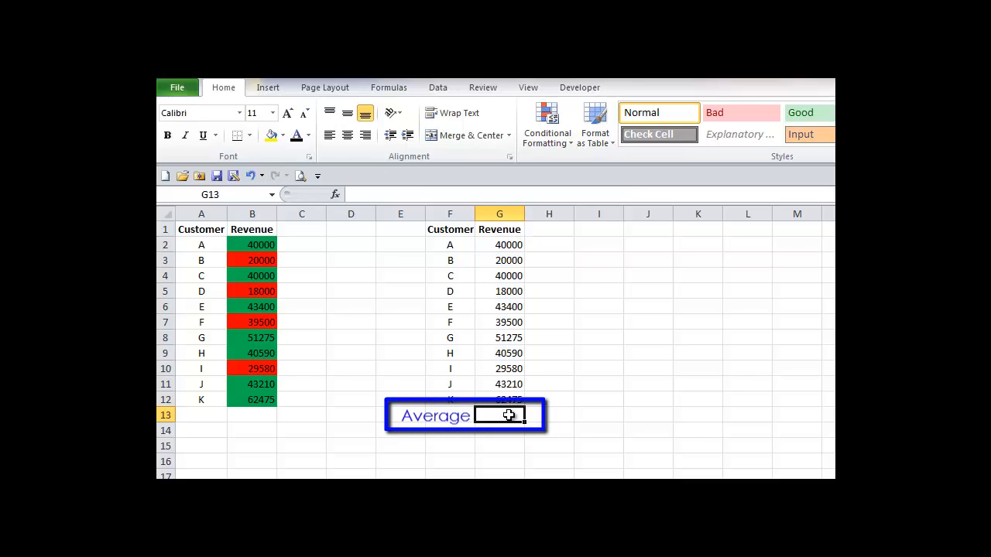
click(334, 197)
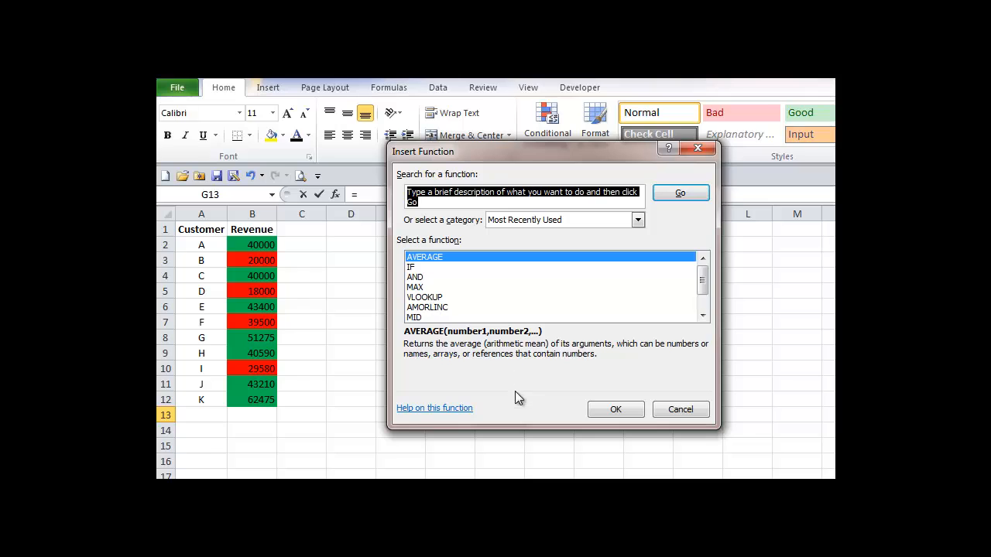
click(616, 412)
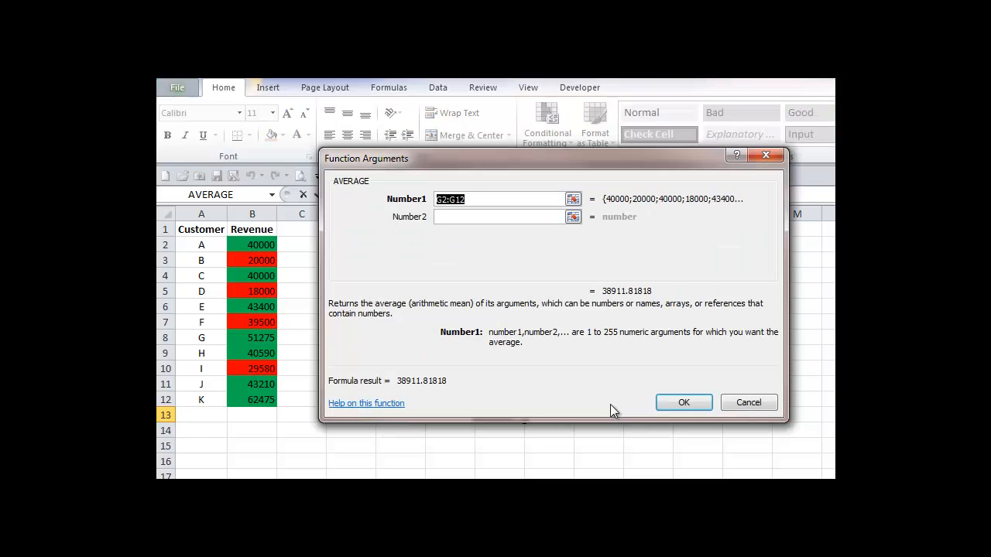
click(573, 198)
drag(489, 248, 500, 400)
click(774, 178)
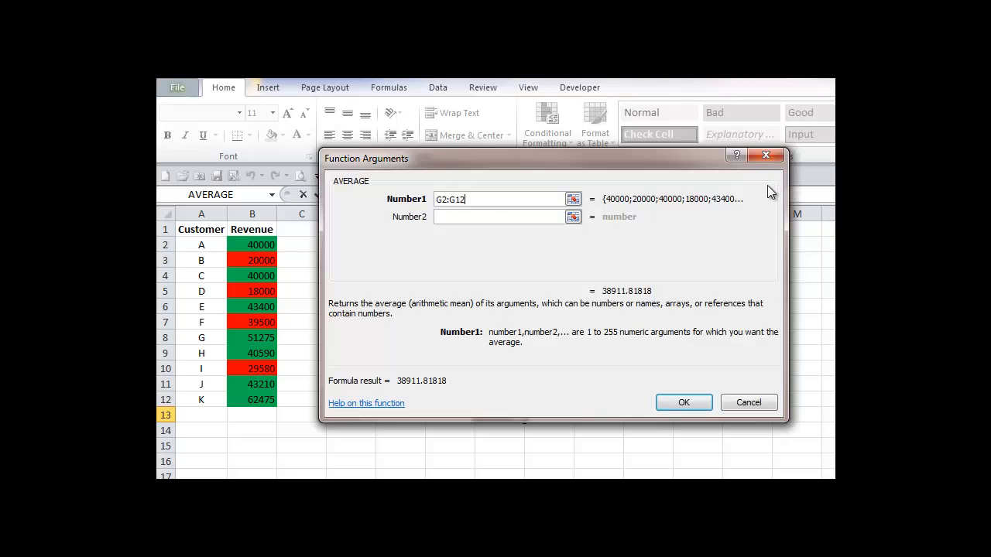
click(684, 403)
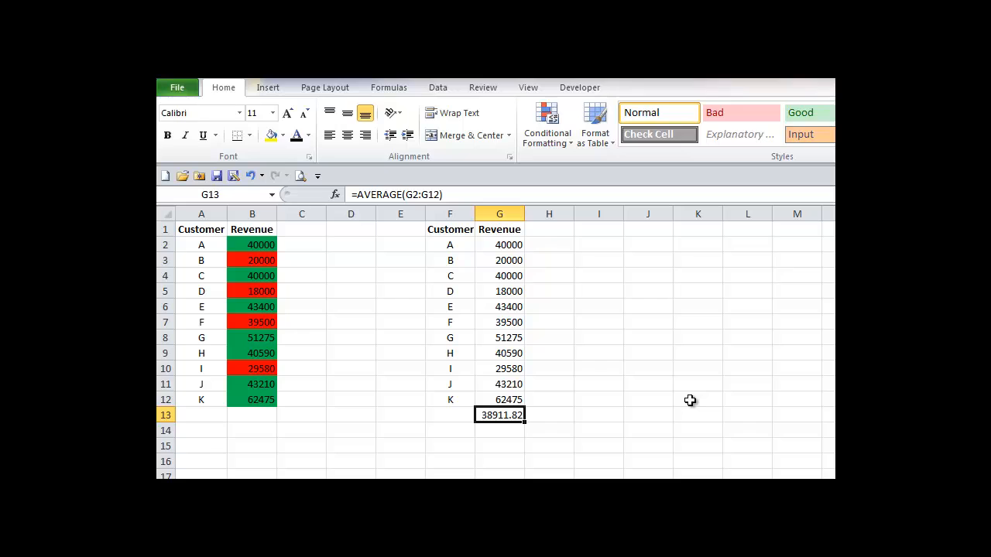
- Highlight revenues in G2:G12 greater than the average in $G$13 with light red fill and dark red text
drag(511, 245, 513, 400)
click(566, 141)
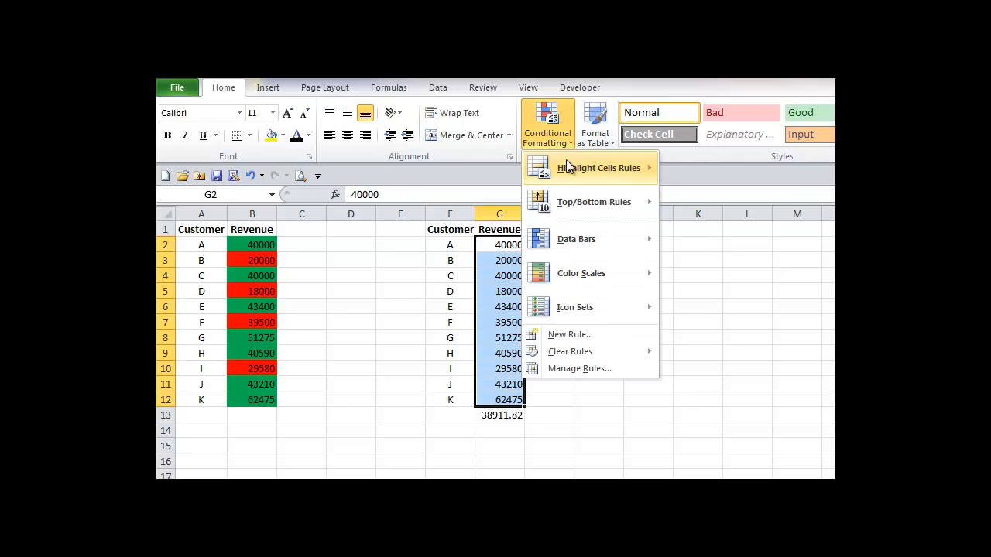
mouse_move(624, 176)
click(696, 173)
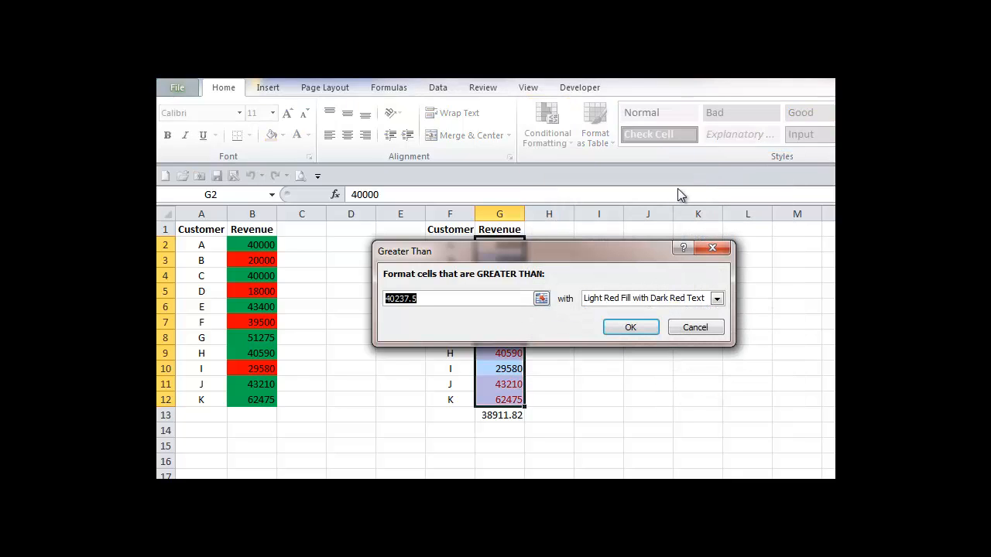
click(500, 415)
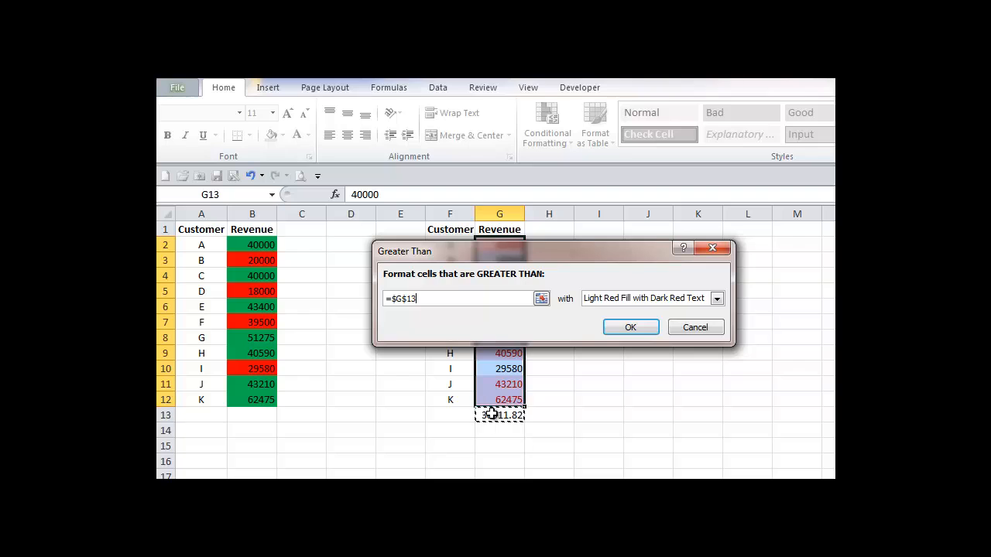
click(630, 328)
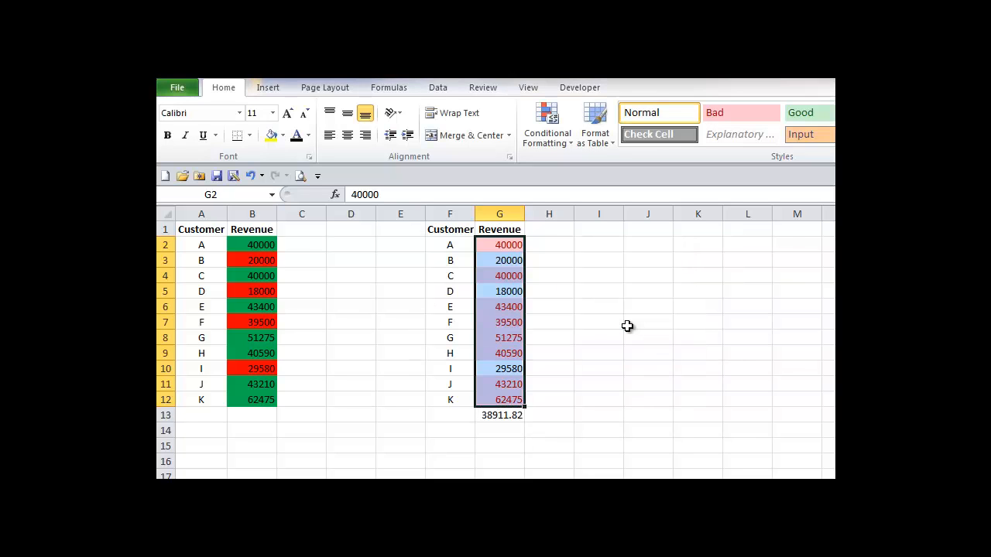
click(627, 326)
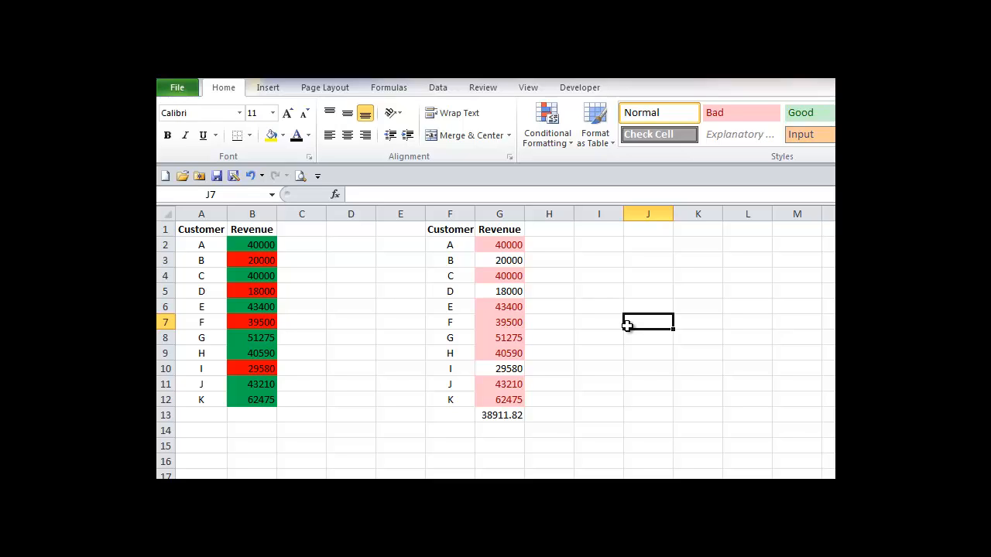
- Set customer I's revenue in G10 to 50000, undoing and redoing the entry
click(511, 370)
text(50000)
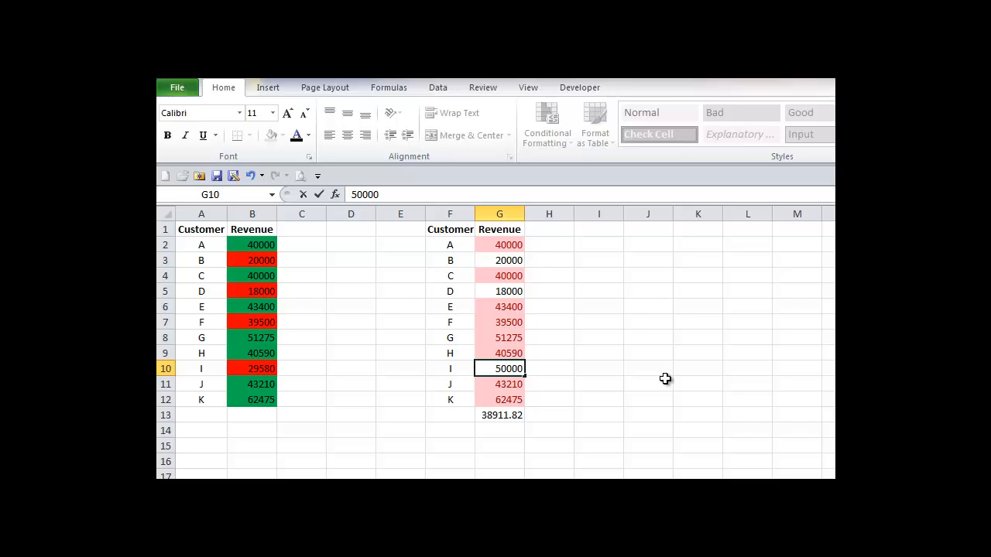
key(Tab)
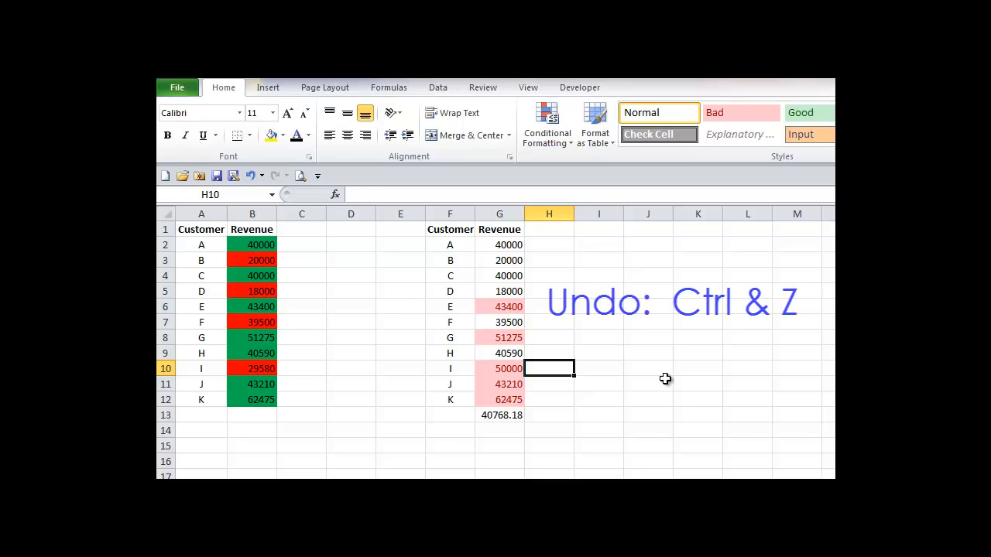
key(ctrl+z)
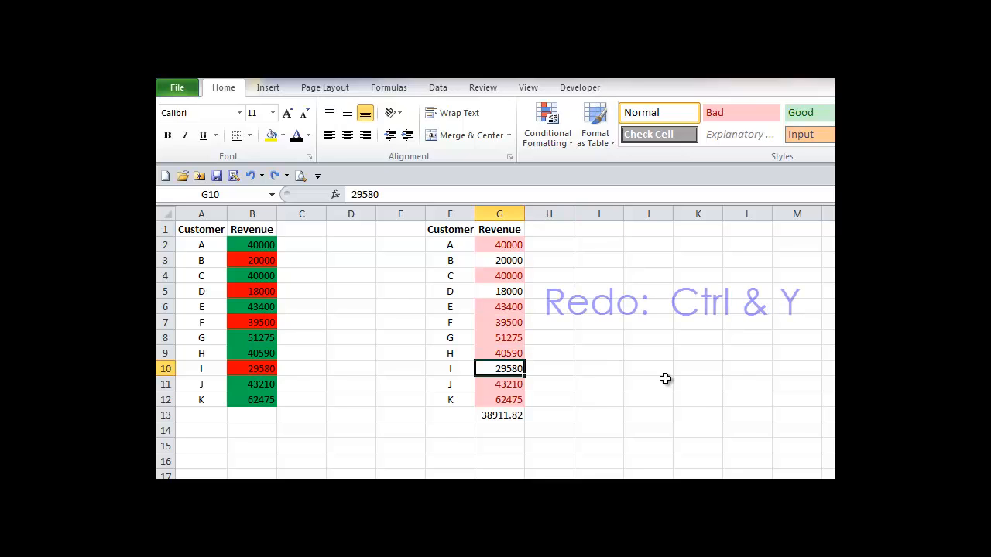
key(ctrl+y)
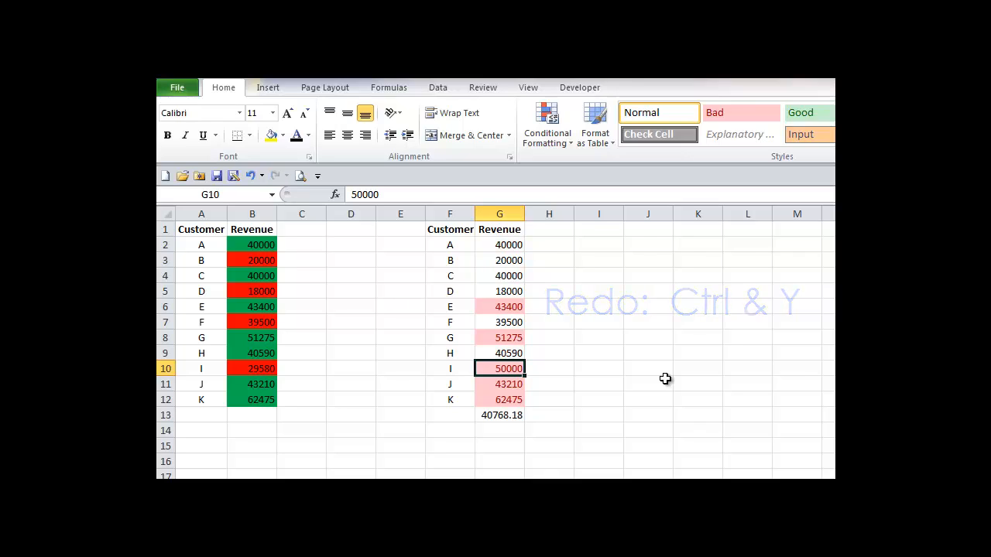
click(659, 366)
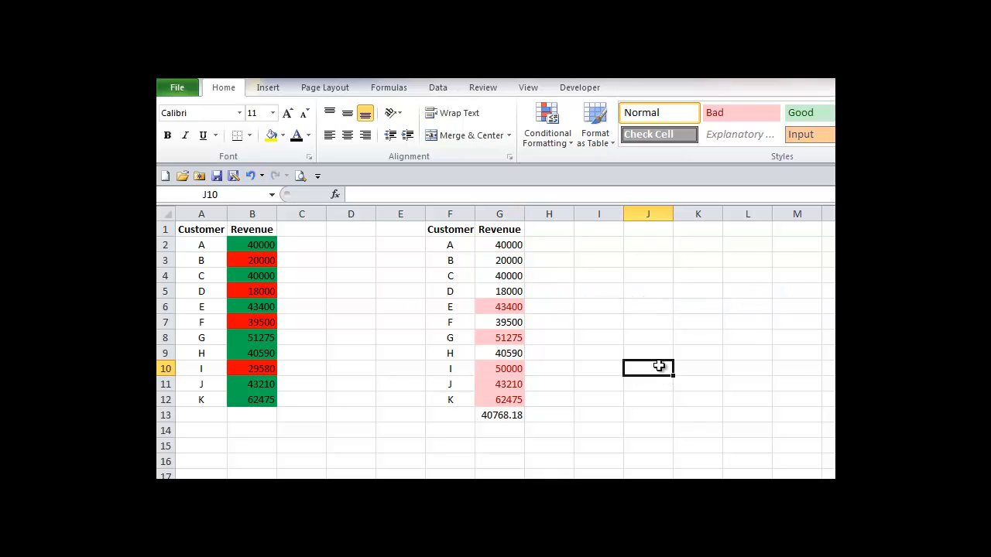